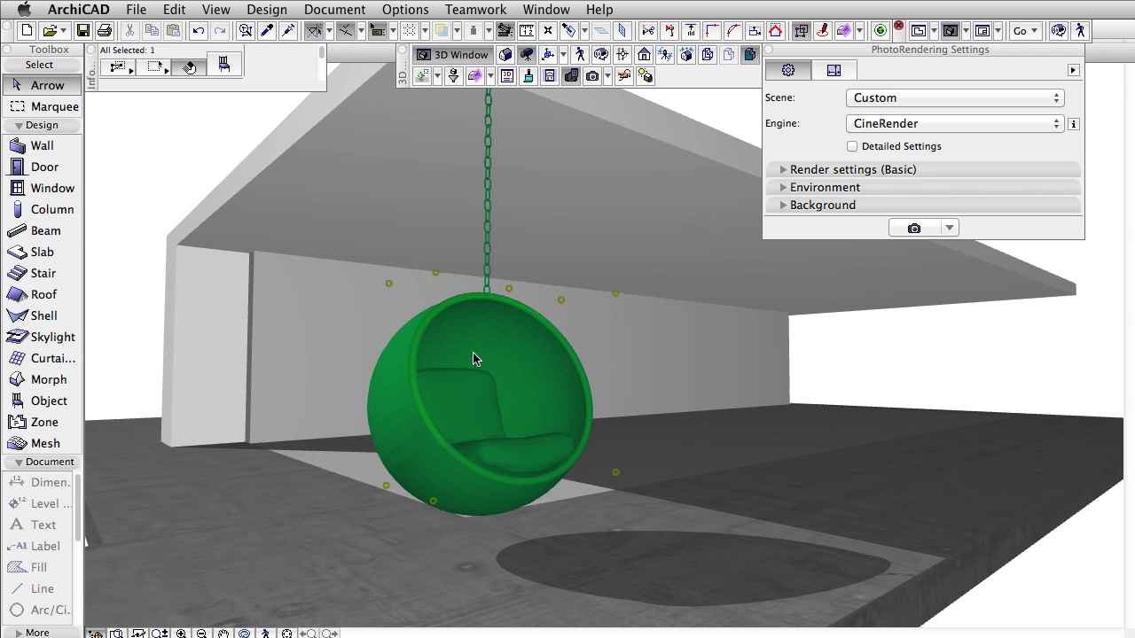
Apply Metal – Chrome 01 18 to two parts of the hanging chair, including its ring
left_click(227, 66)
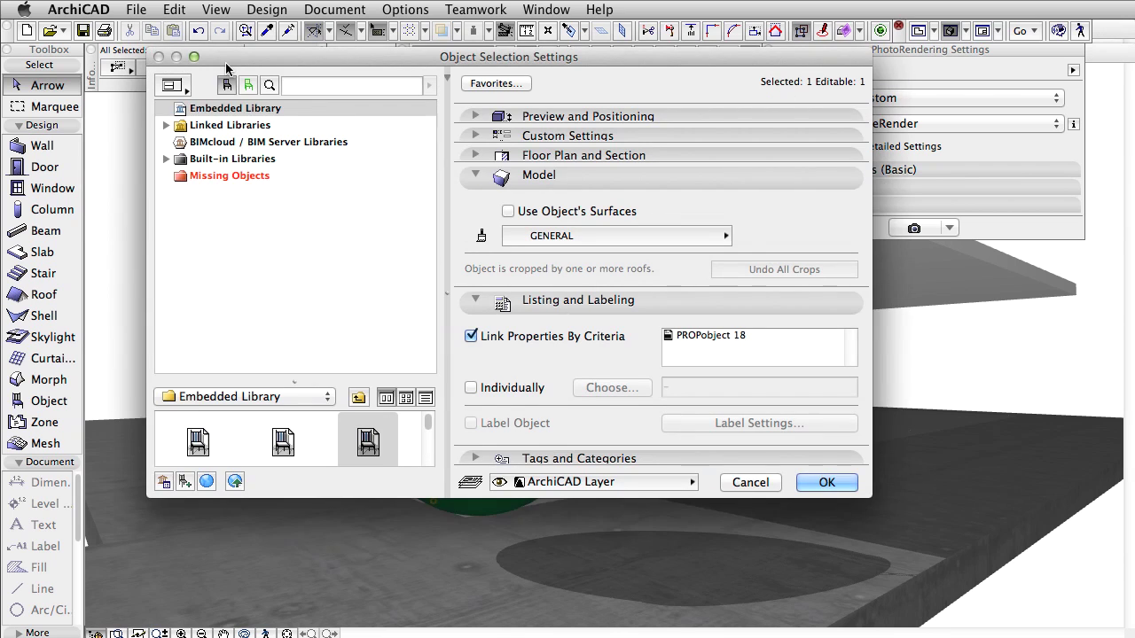
left_click(574, 238)
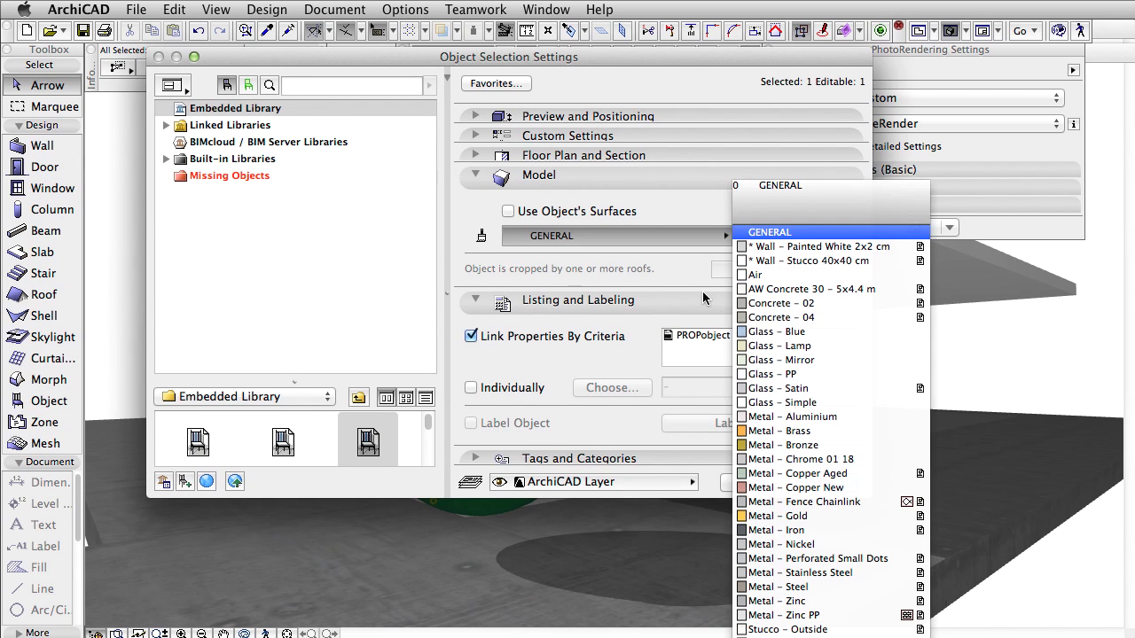
left_click(817, 459)
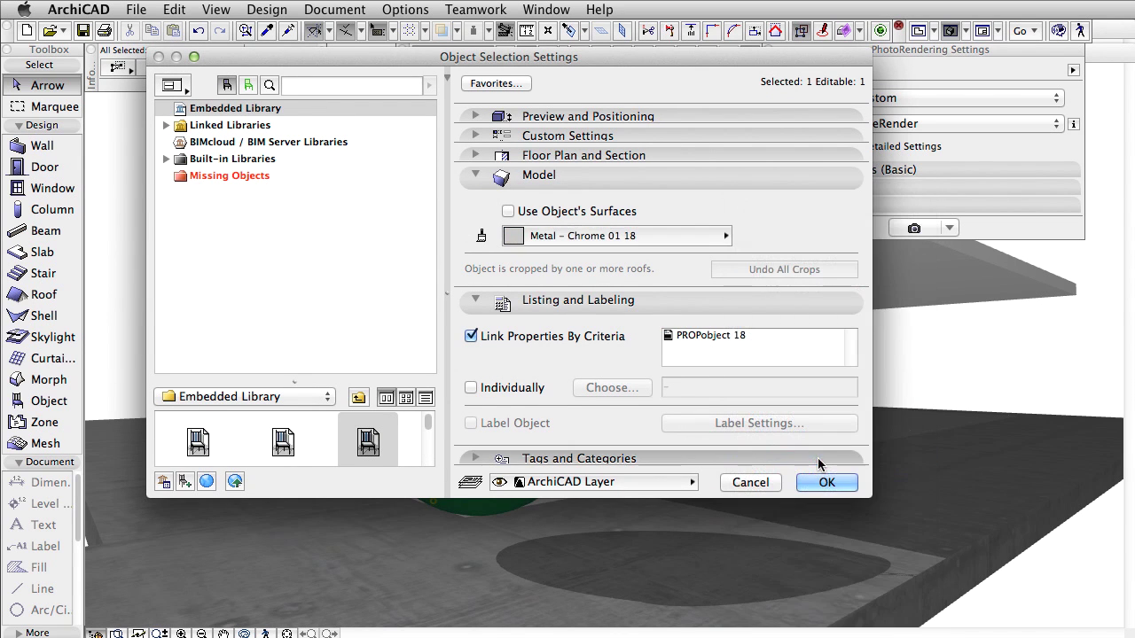
left_click(821, 480)
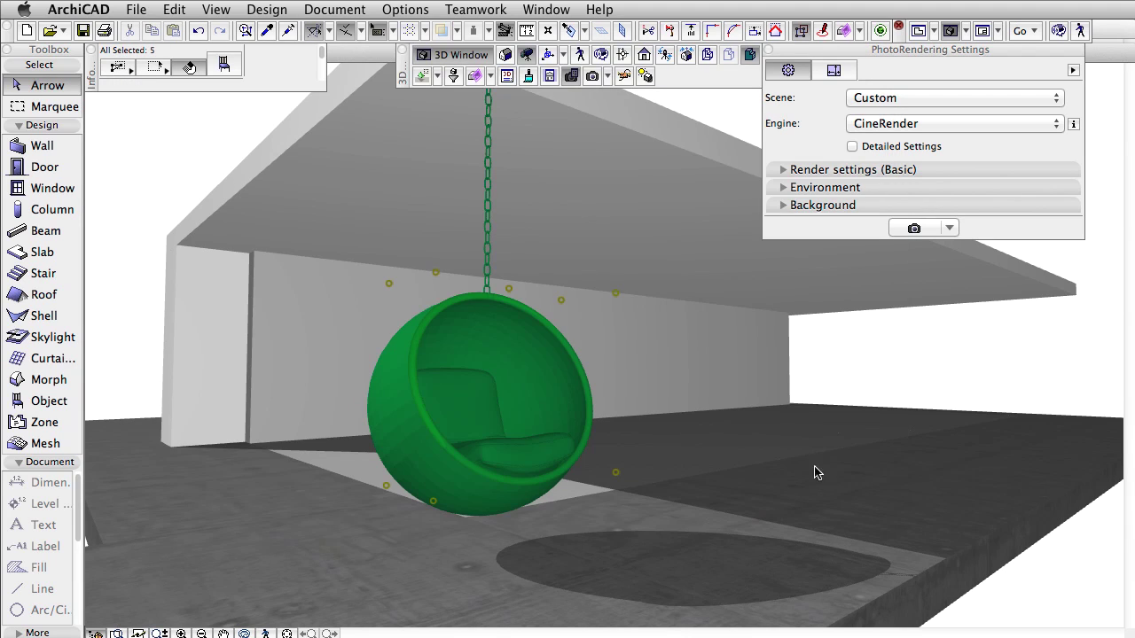
left_click(232, 64)
left_click(590, 235)
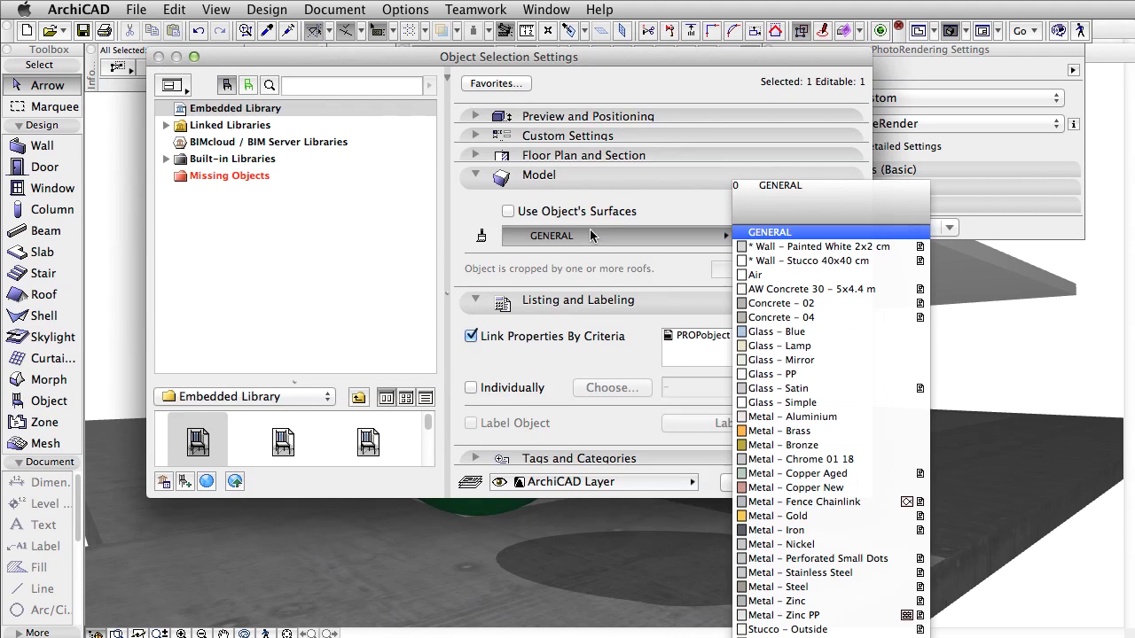
left_click(798, 459)
left_click(825, 483)
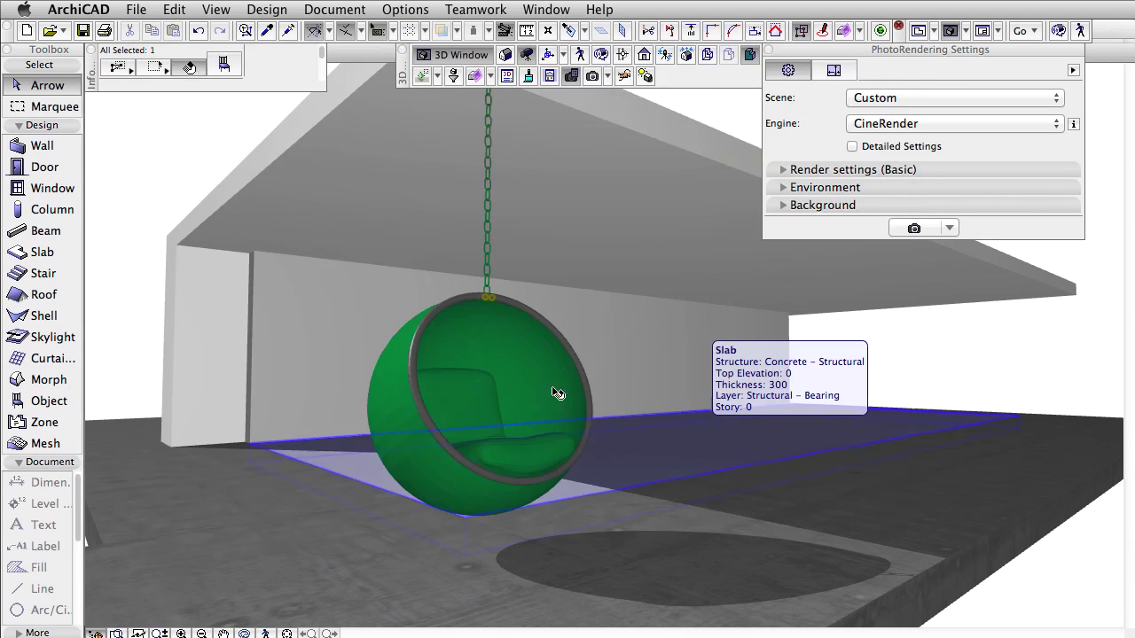
Set the bubble shell's surface to Glass – Simple
left_click(232, 65)
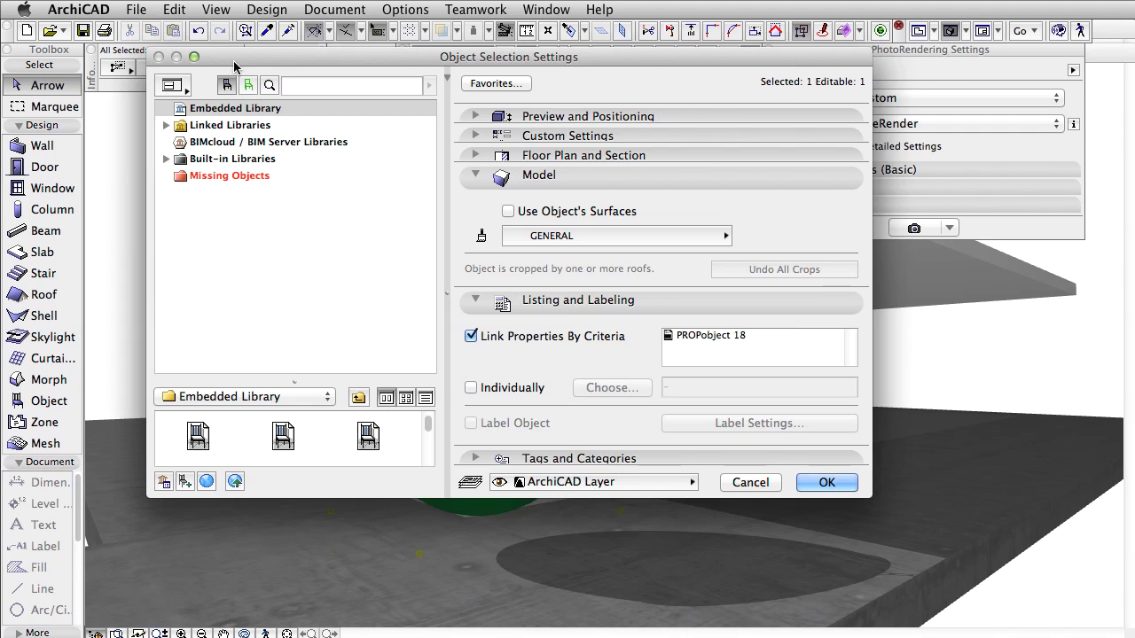
left_click(581, 237)
left_click(852, 403)
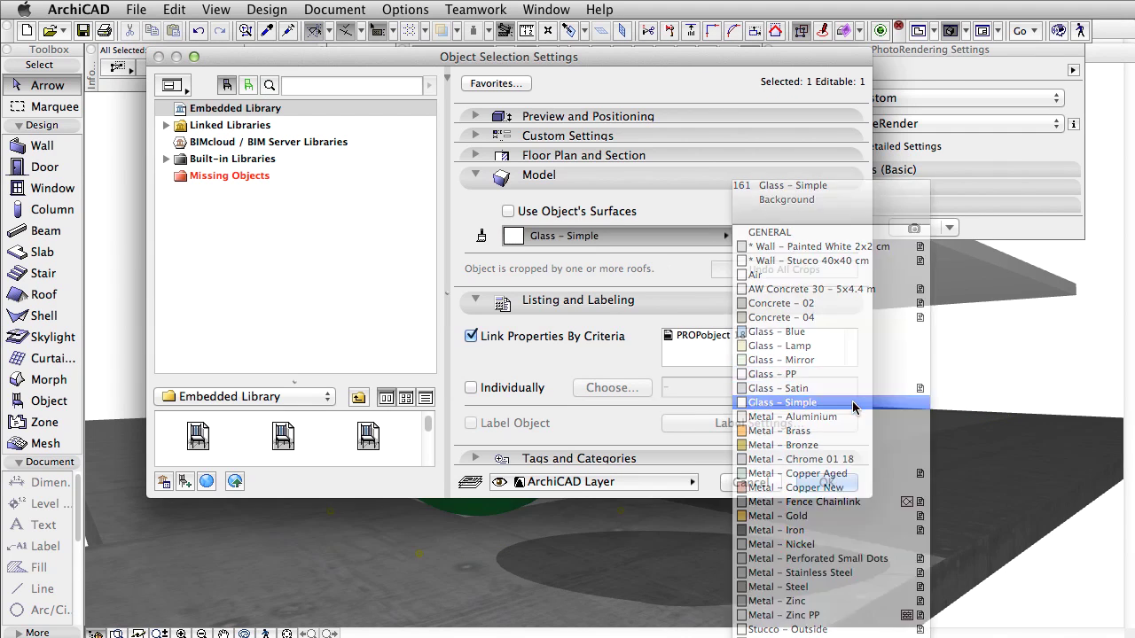
left_click(827, 482)
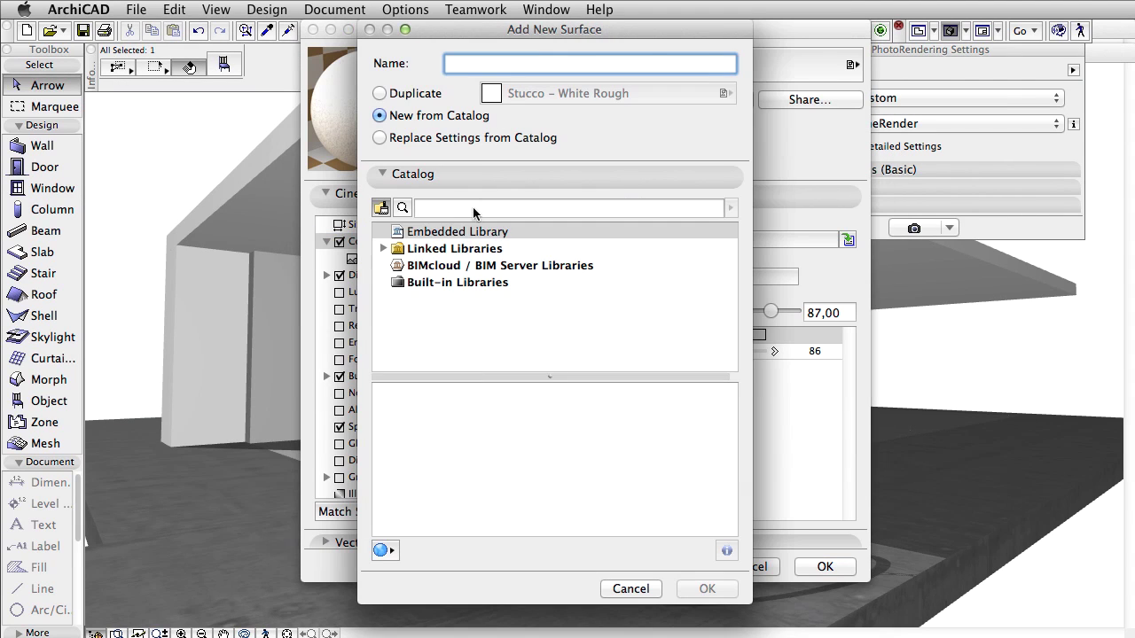
Create a new Leather – Tabac 18 surface from a 'leather' catalog search
left_click(473, 209)
type("le")
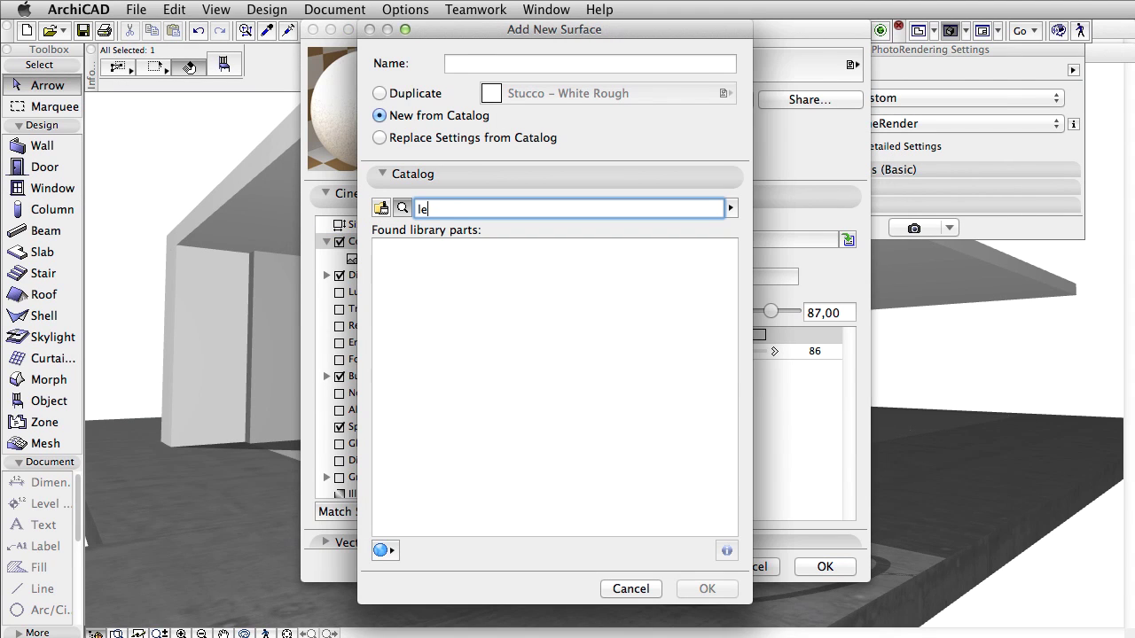
type("ather")
key("Return")
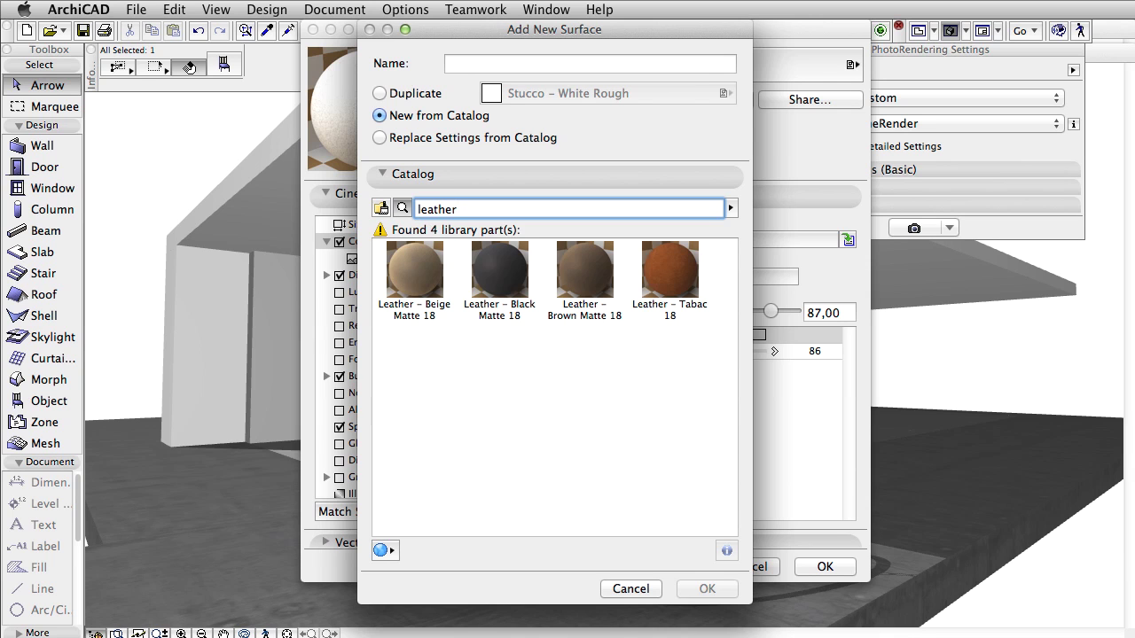
left_click(666, 288)
left_click(715, 589)
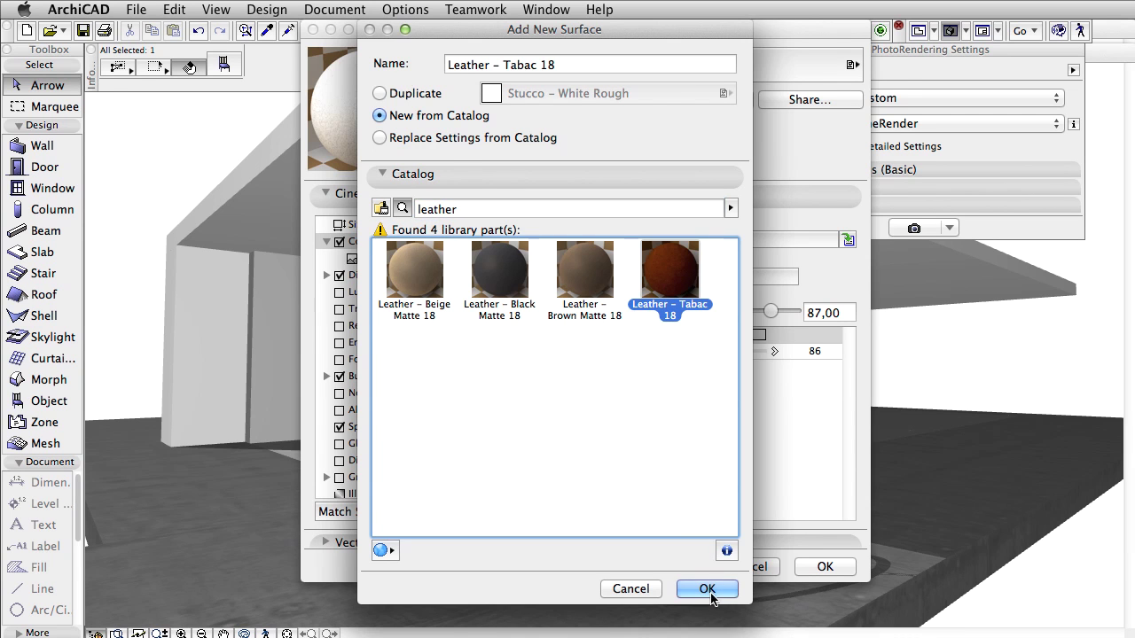
left_click(803, 566)
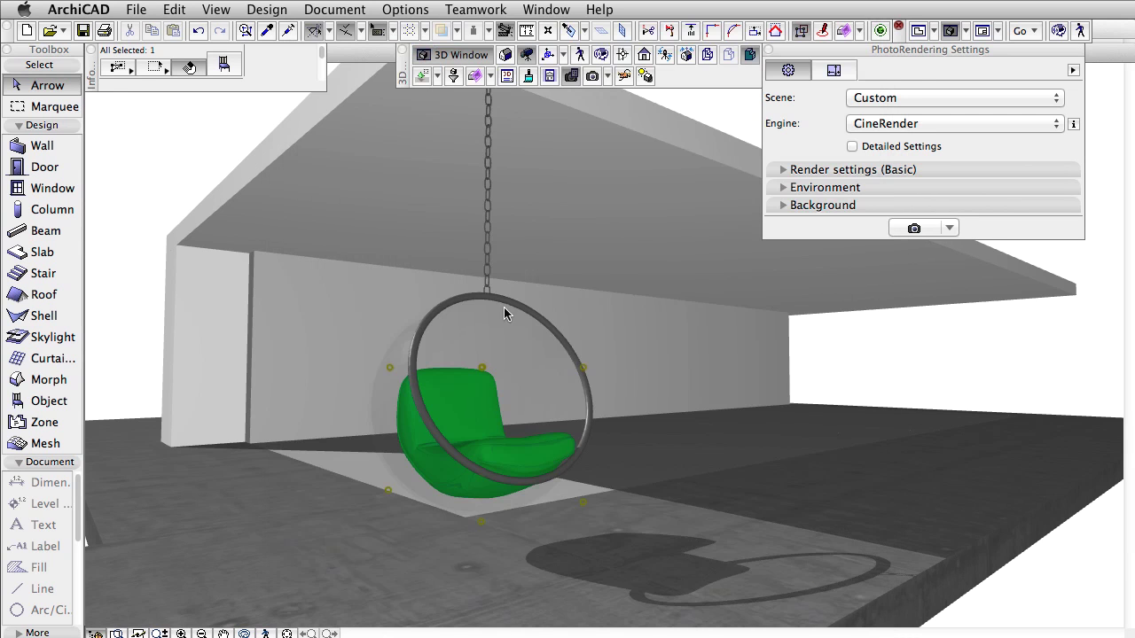
Assign Leather – Tabac 18 to the chair's seat cushion
left_click(241, 73)
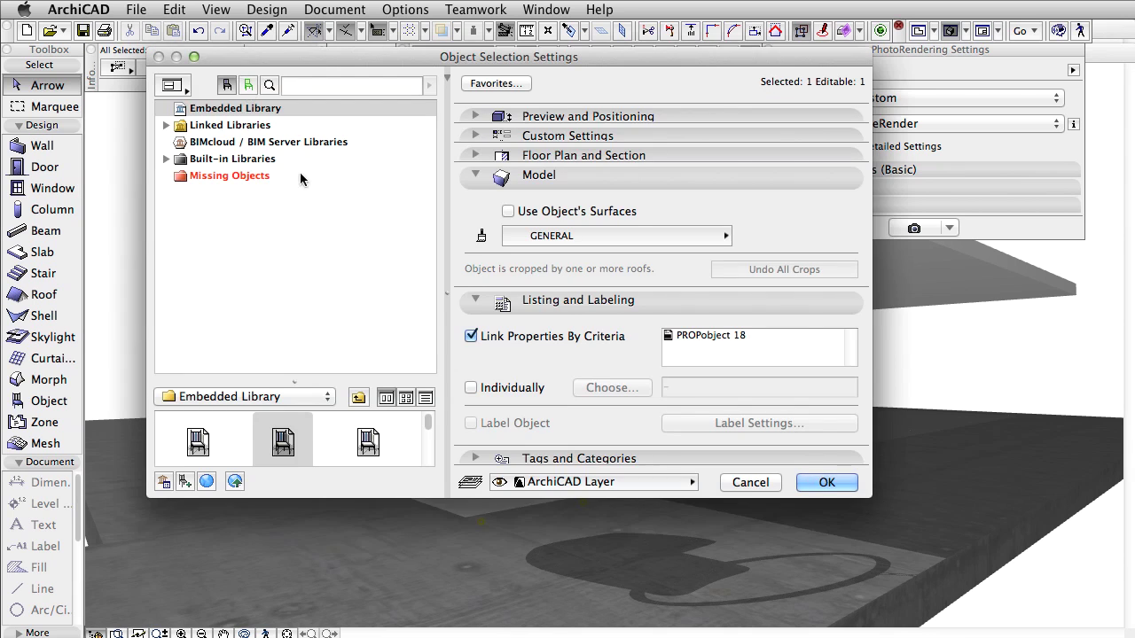
left_click(538, 234)
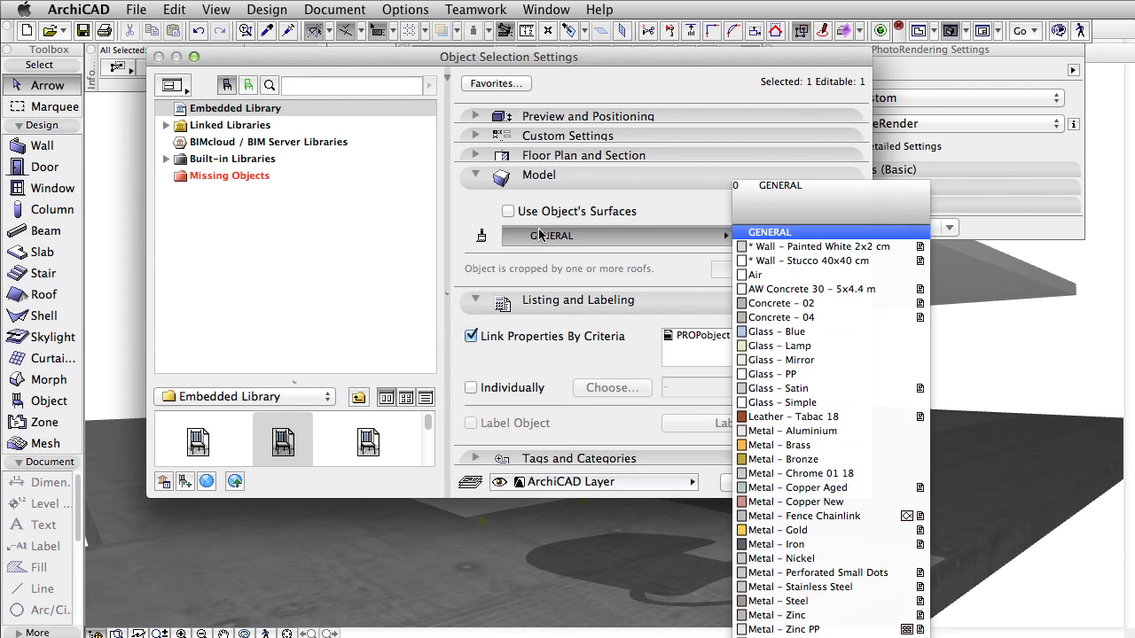
left_click(841, 416)
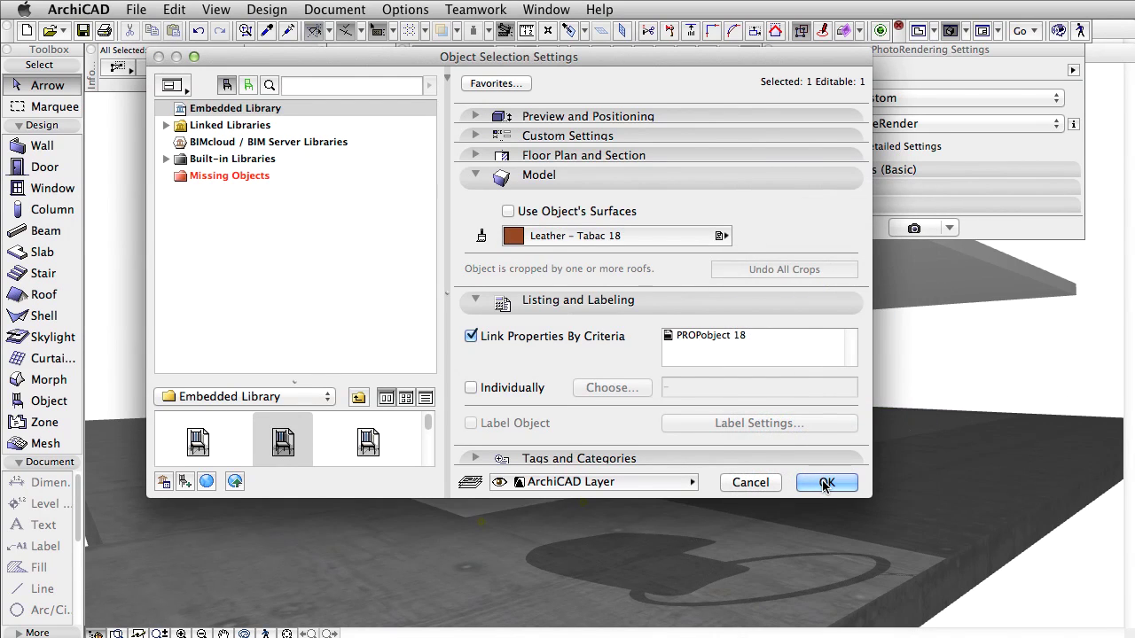
key("Return")
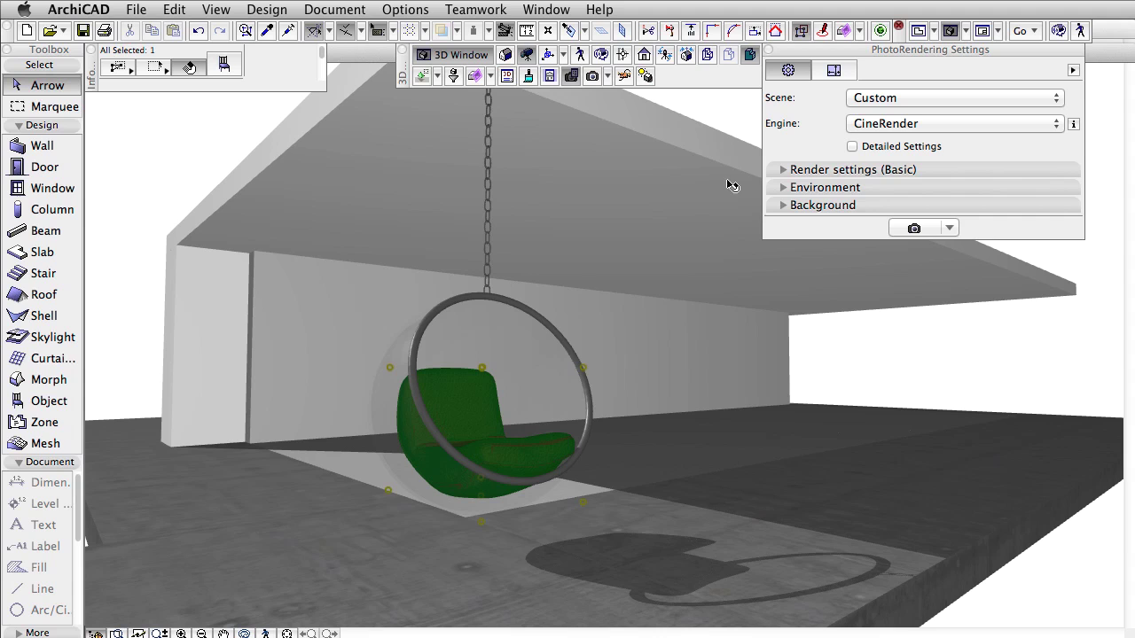
Marquee the chair, render it, then close the picture and select the bubble
left_click(75, 108)
left_click(320, 148)
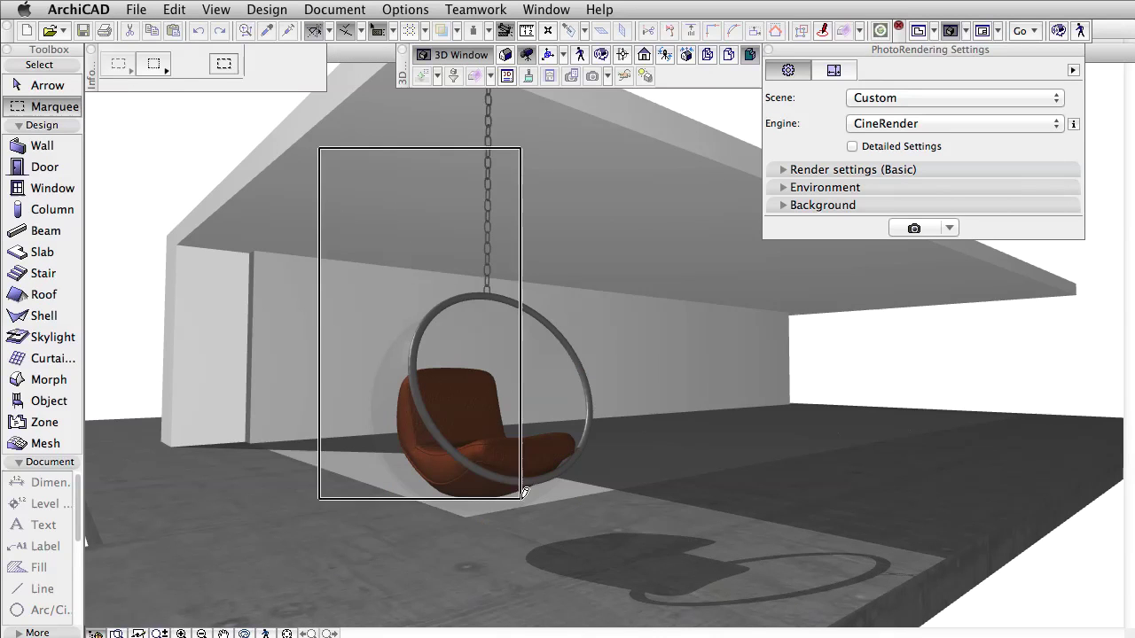
left_click(642, 580)
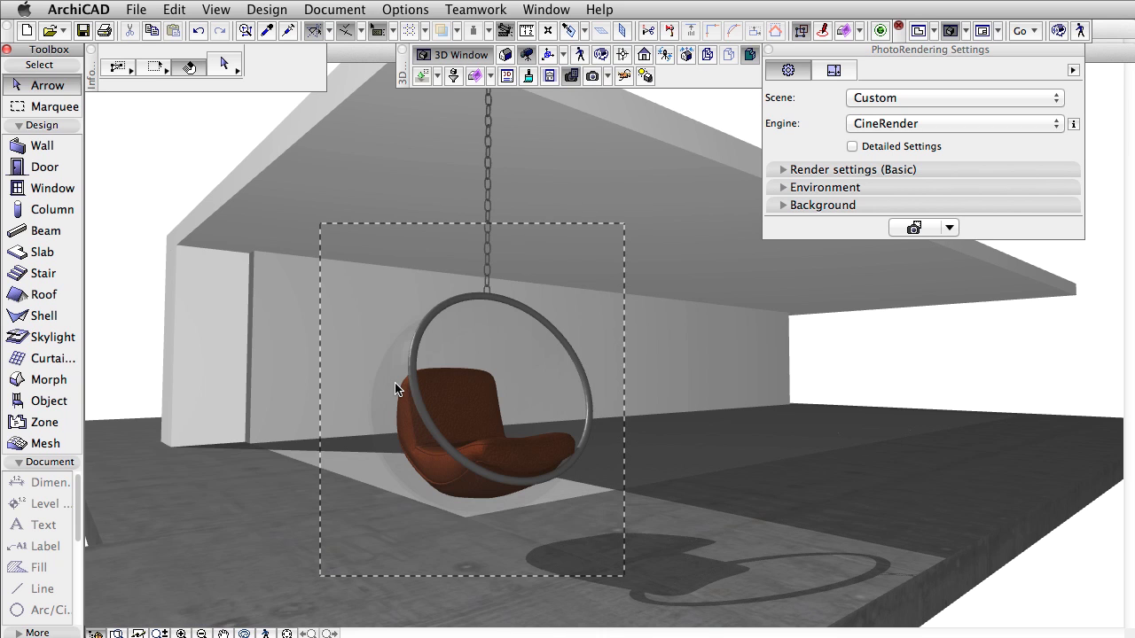
left_click(394, 382)
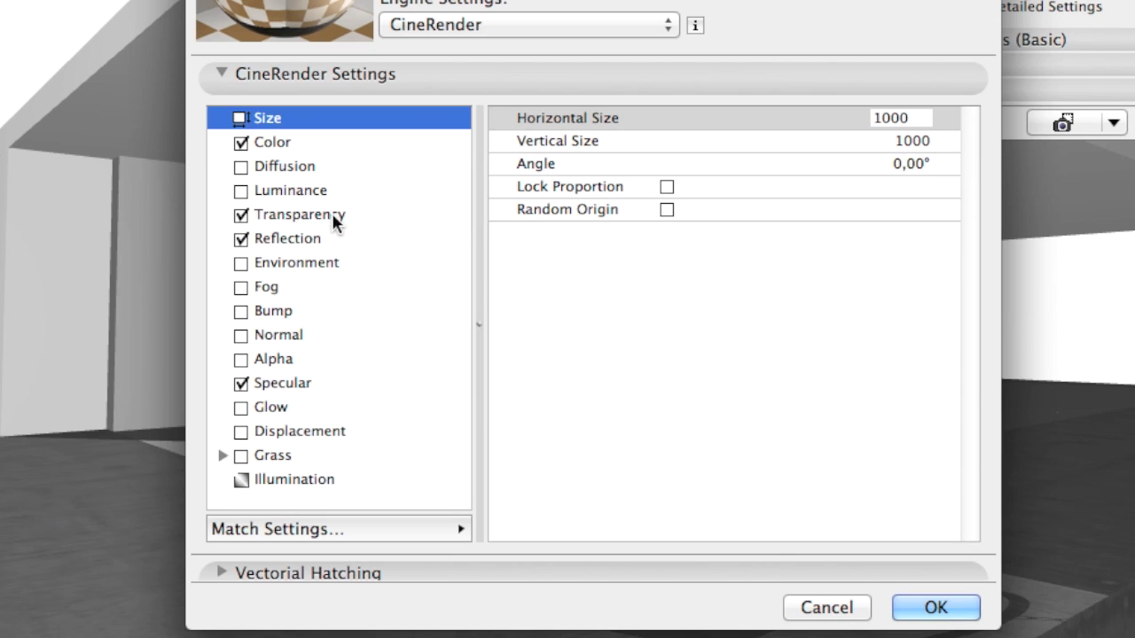
Give the plexiglass transparency brightness 85 and refraction 1,49, with Total Internal Reflection off
left_click(331, 213)
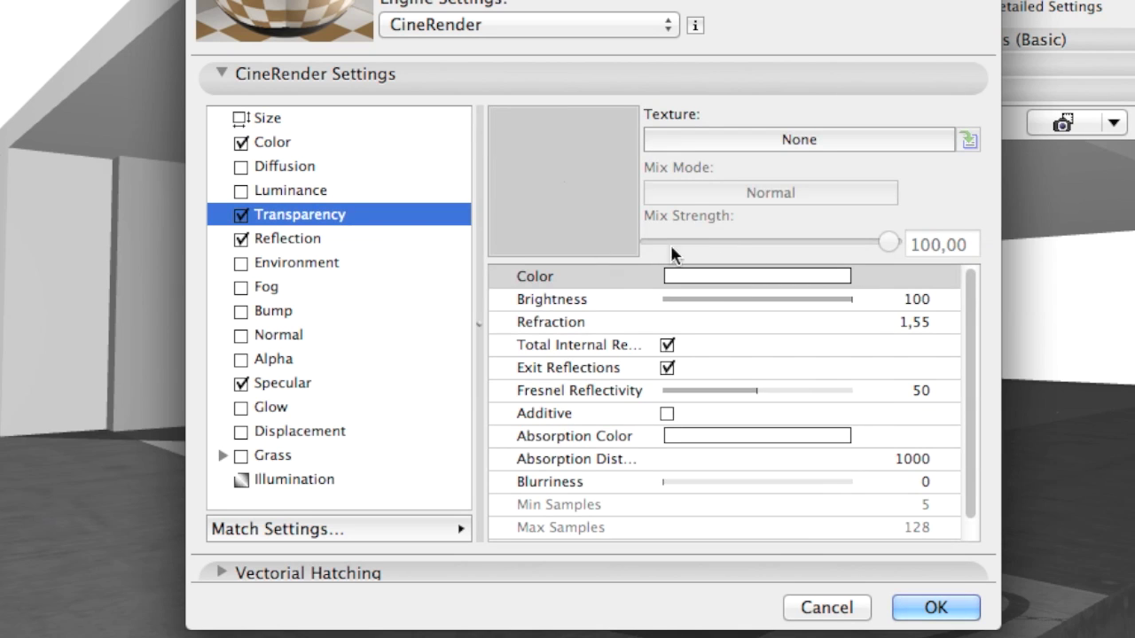
left_click(930, 298)
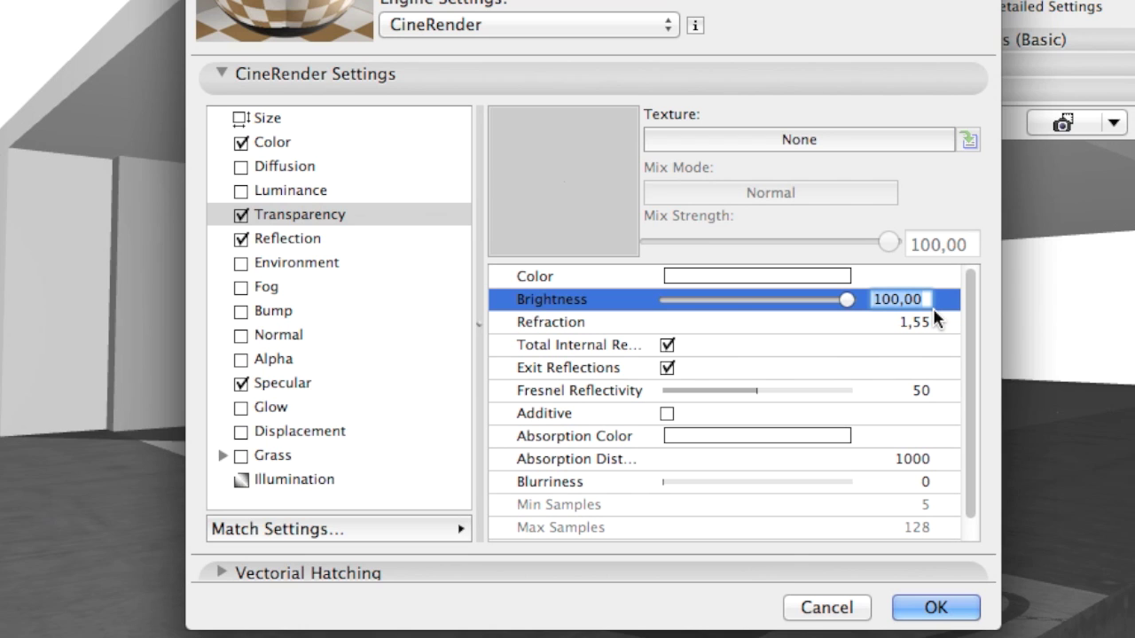
key("BackSpace")
type("85")
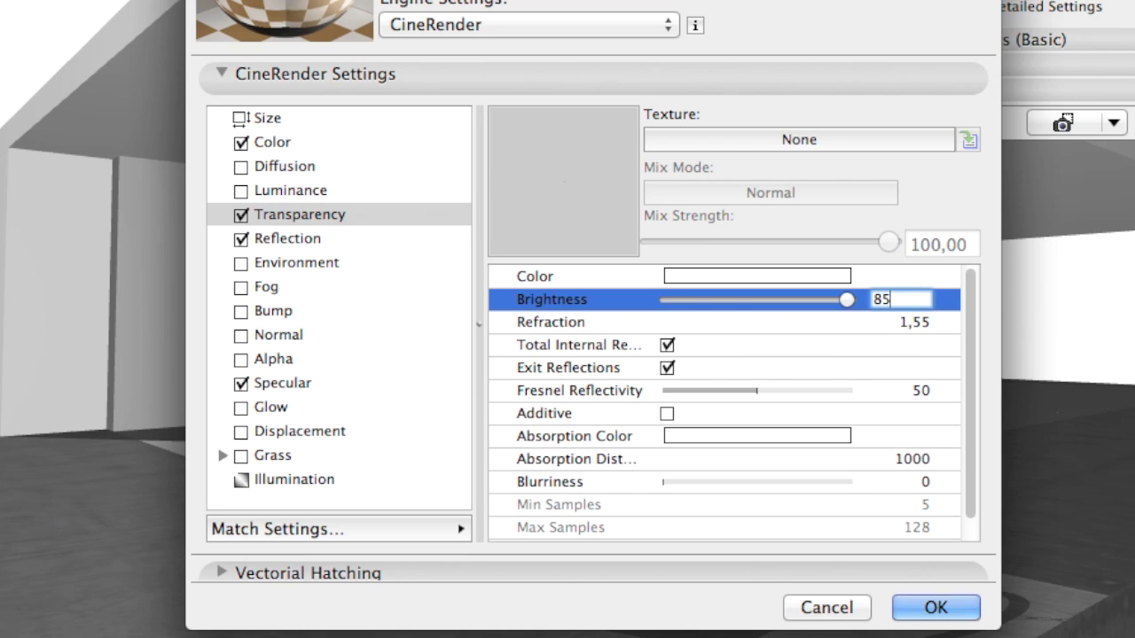
left_click(923, 322)
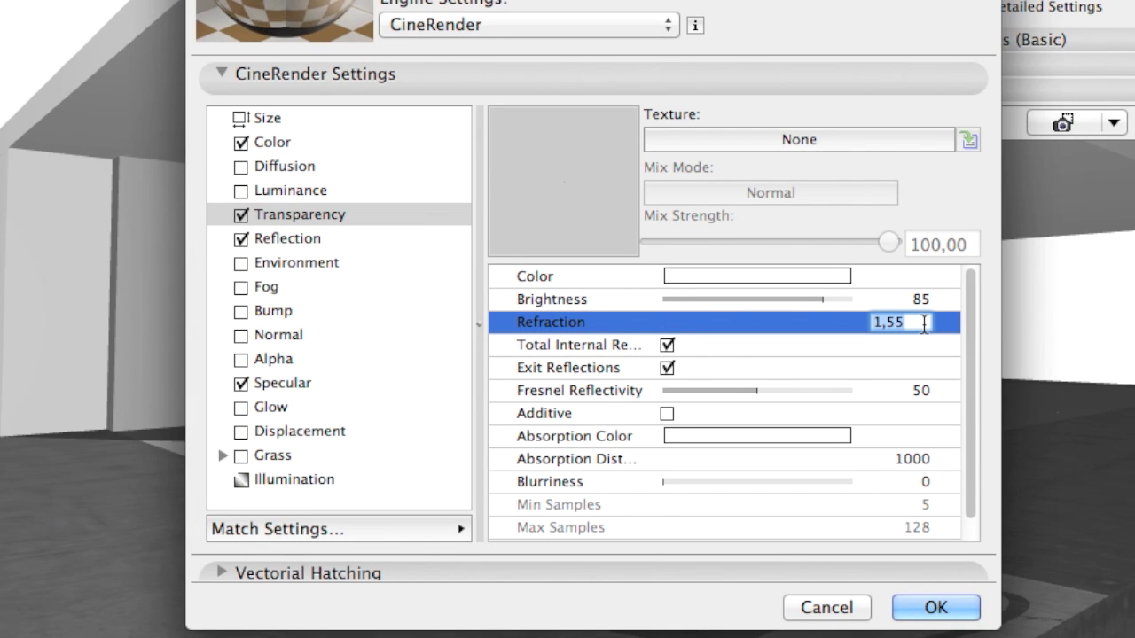
key("BackSpace")
type("1,49")
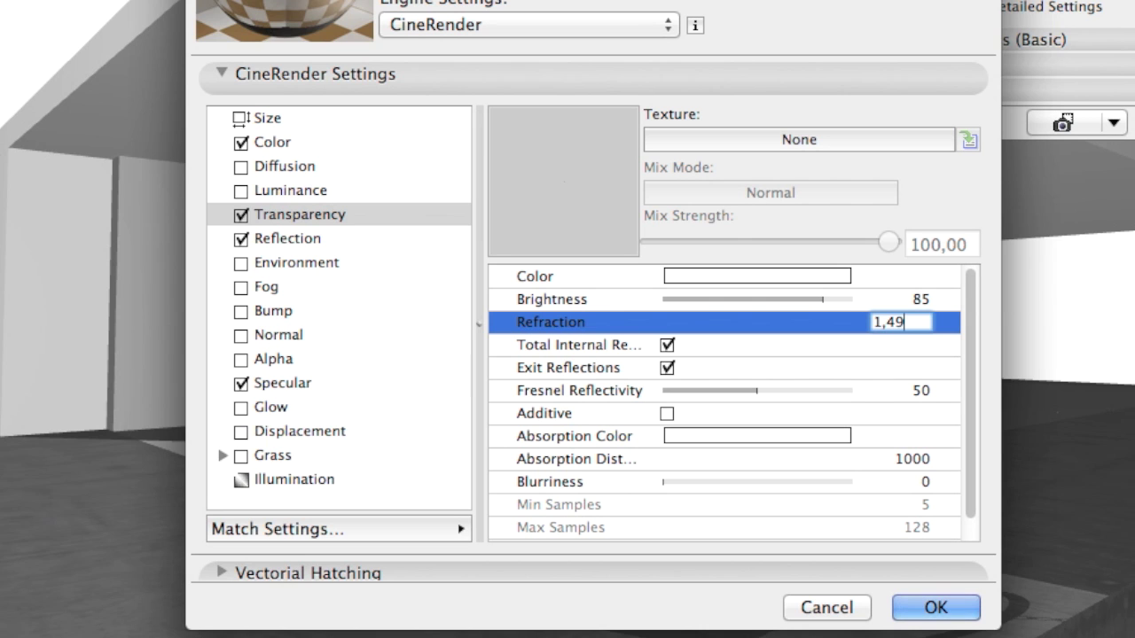
key("Return")
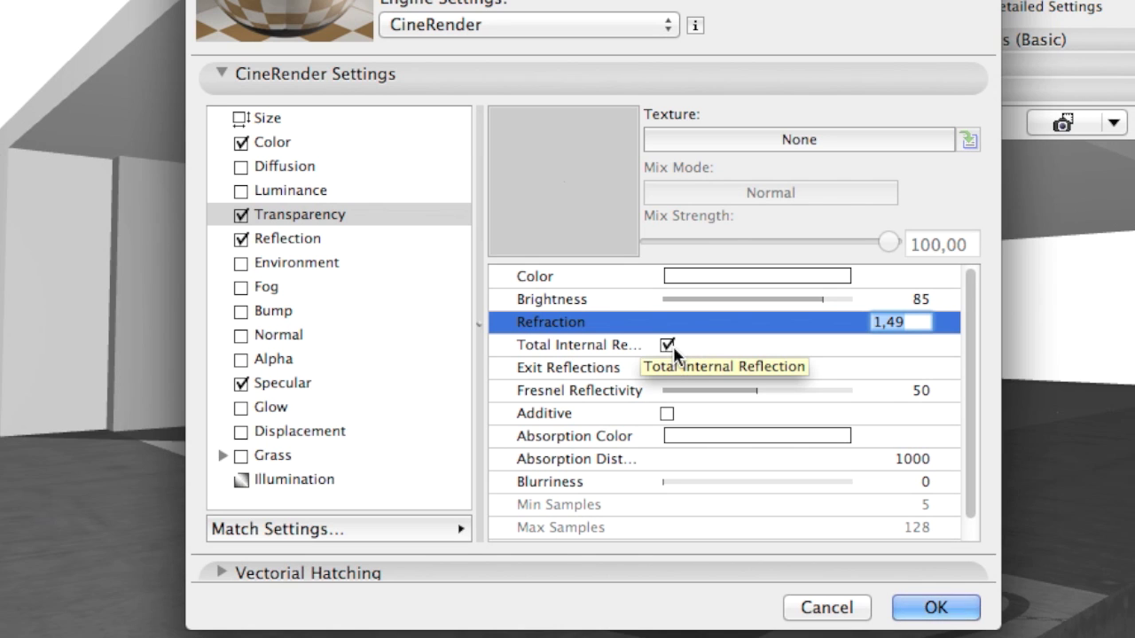
left_click(673, 346)
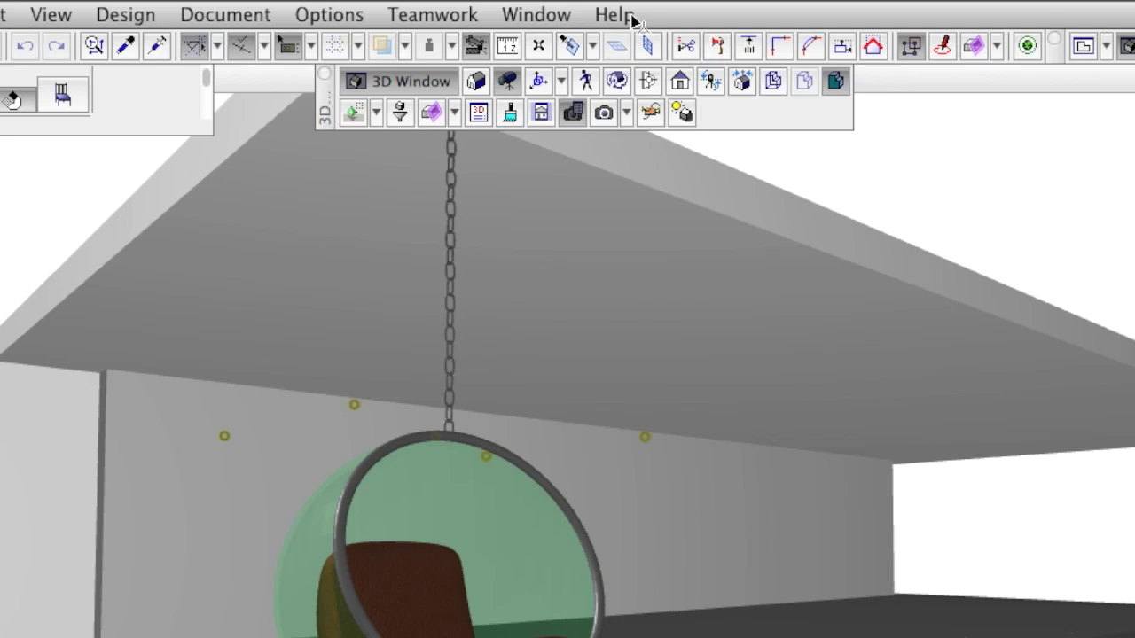
left_click(626, 15)
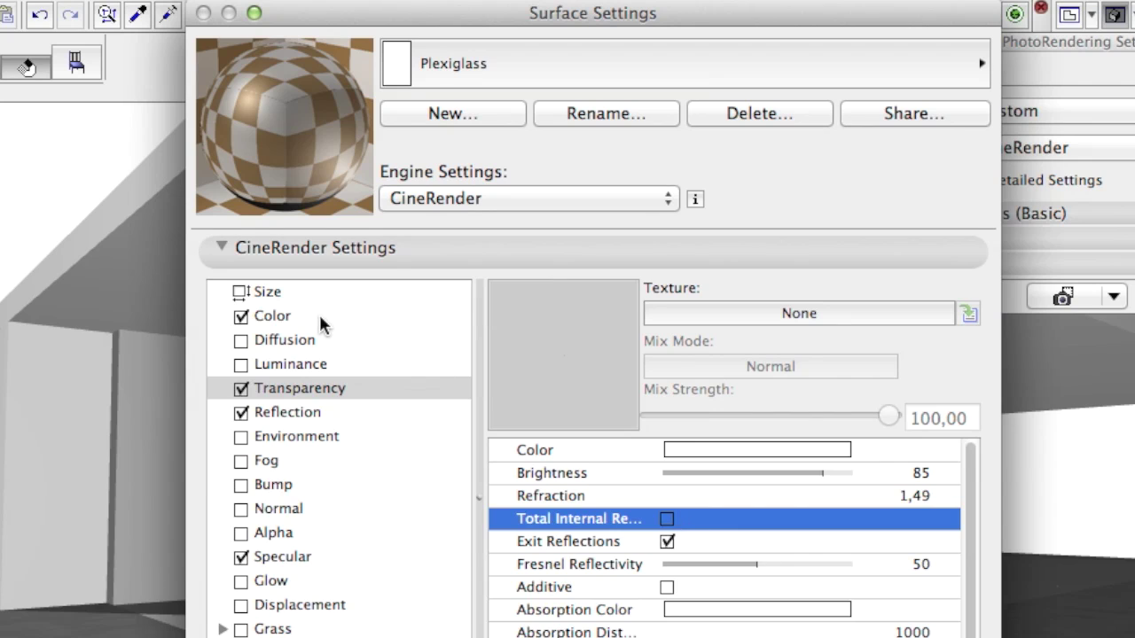
Set the Plexiglass colour channel to brightness 100 and RGB 121/52/6
left_click(321, 317)
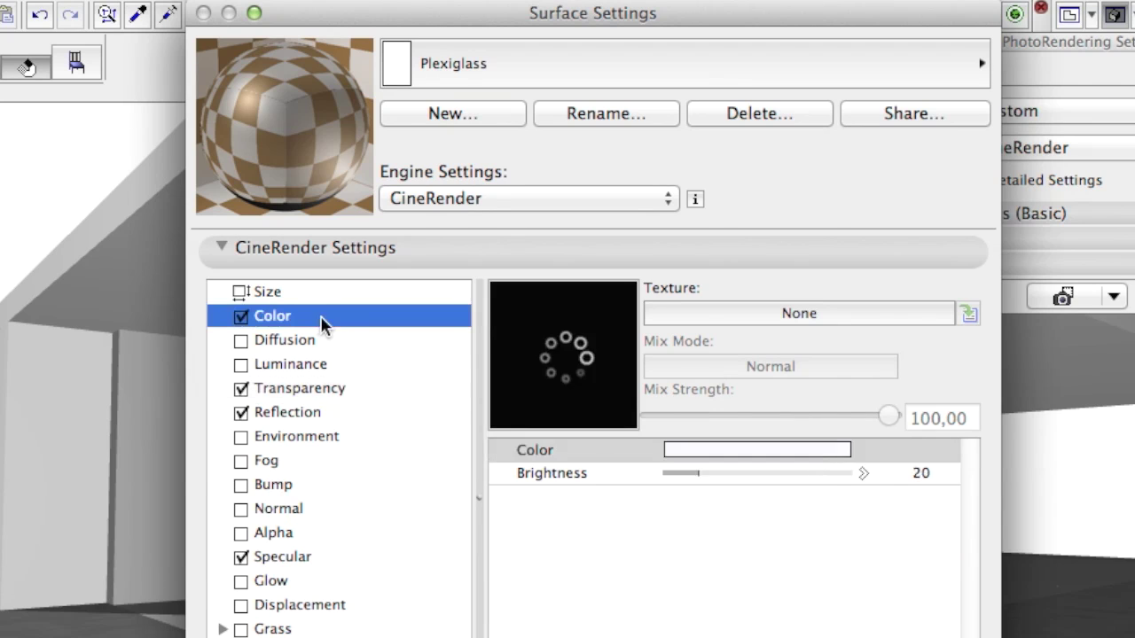
left_click(703, 476)
left_click_drag(809, 475, 865, 481)
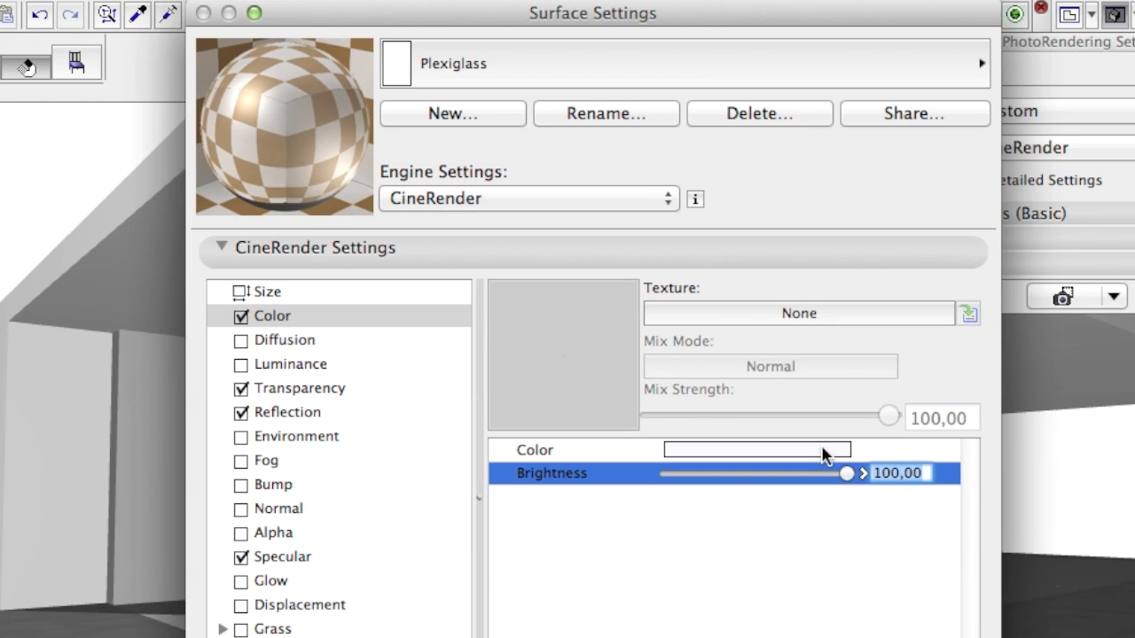
left_click(823, 455)
double_click(694, 172)
type("121")
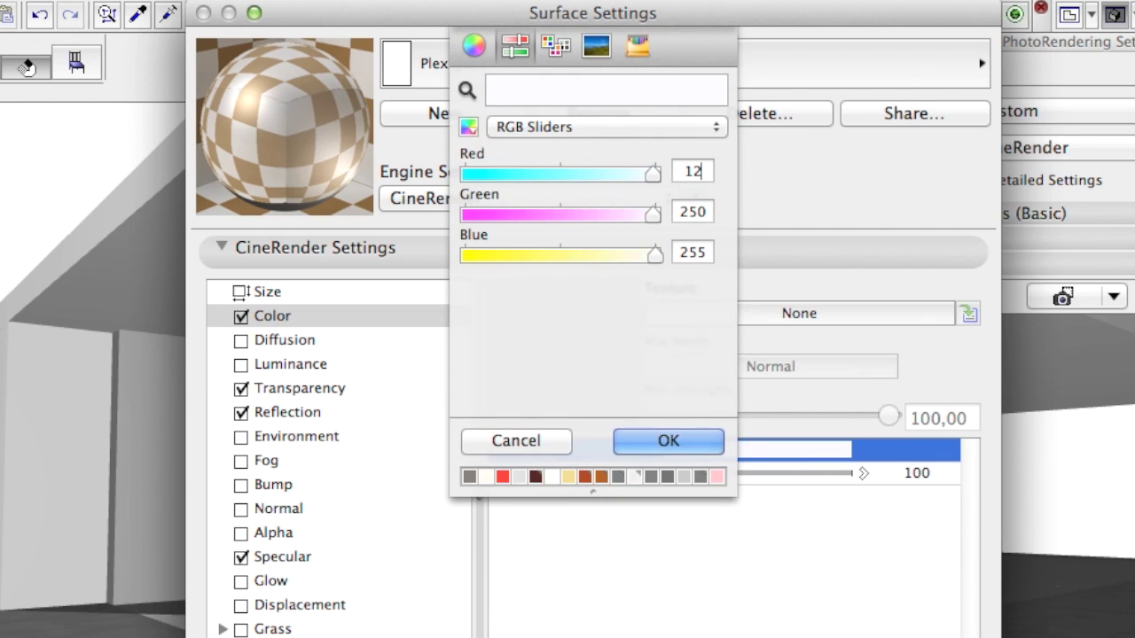
double_click(702, 211)
type("52")
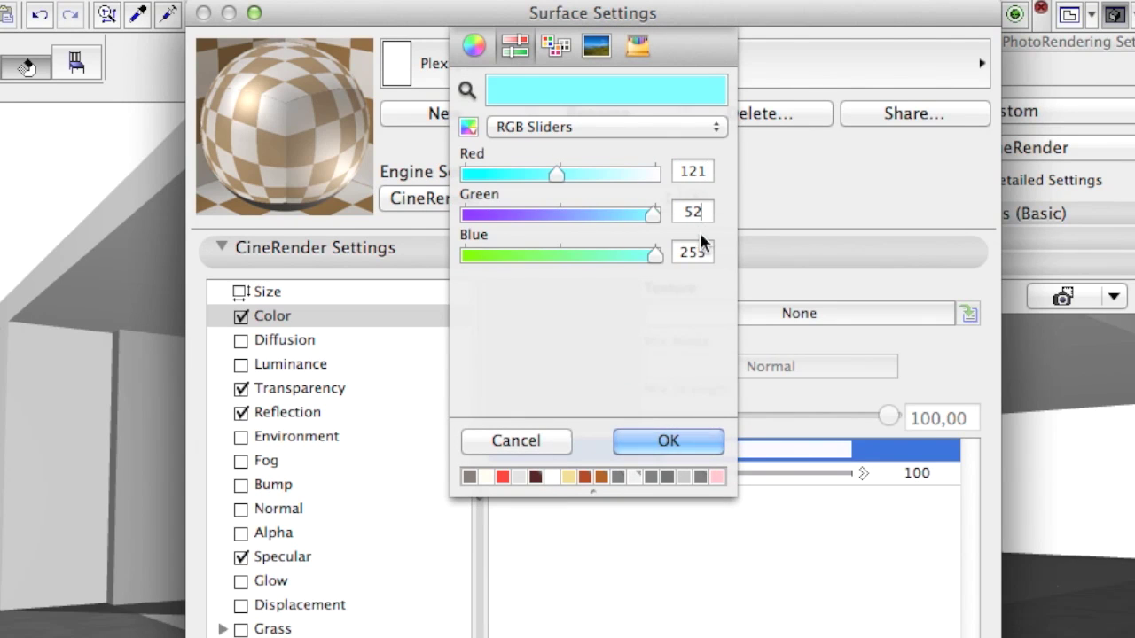
double_click(700, 252)
type("6")
key("Tab")
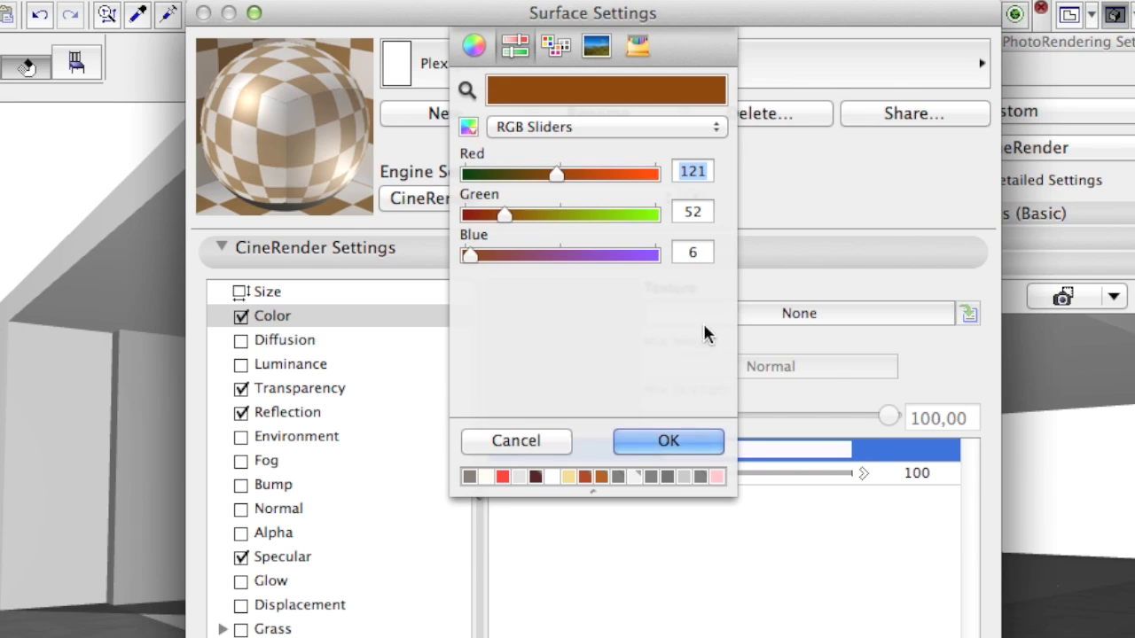
left_click(686, 439)
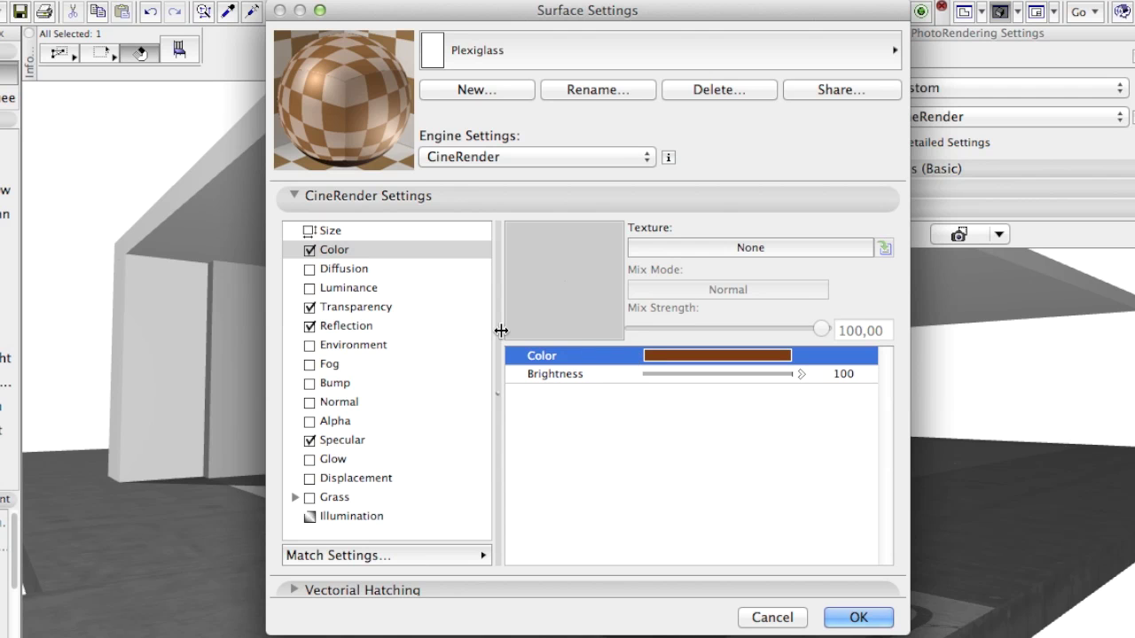
Make the specular highlight red with width 50, height 65 and falloff 5
left_click(342, 440)
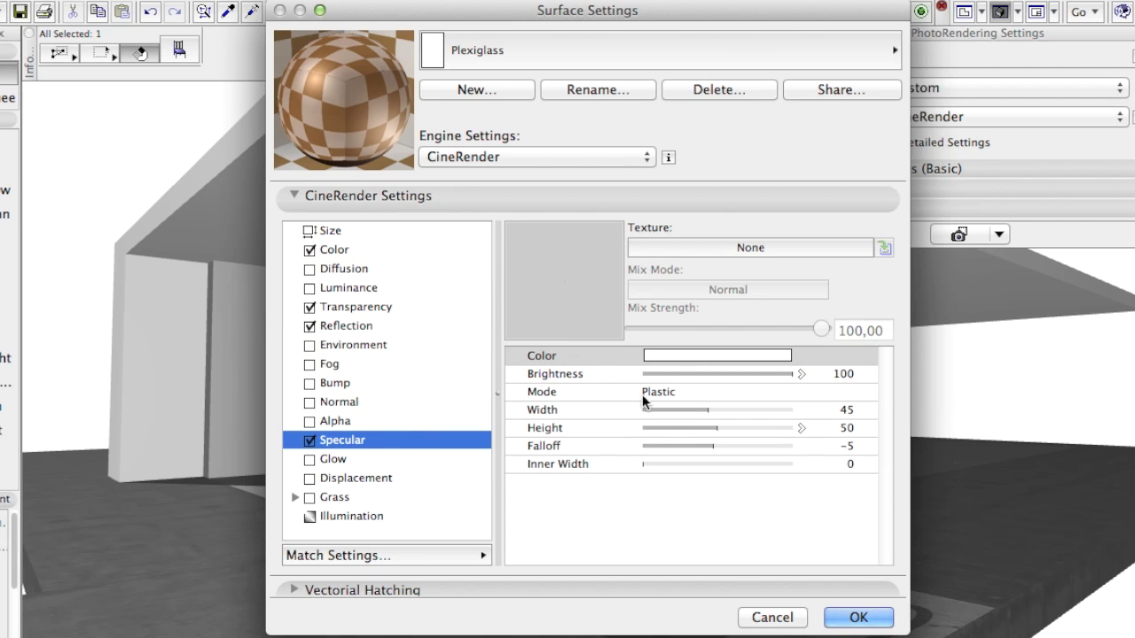
left_click(704, 356)
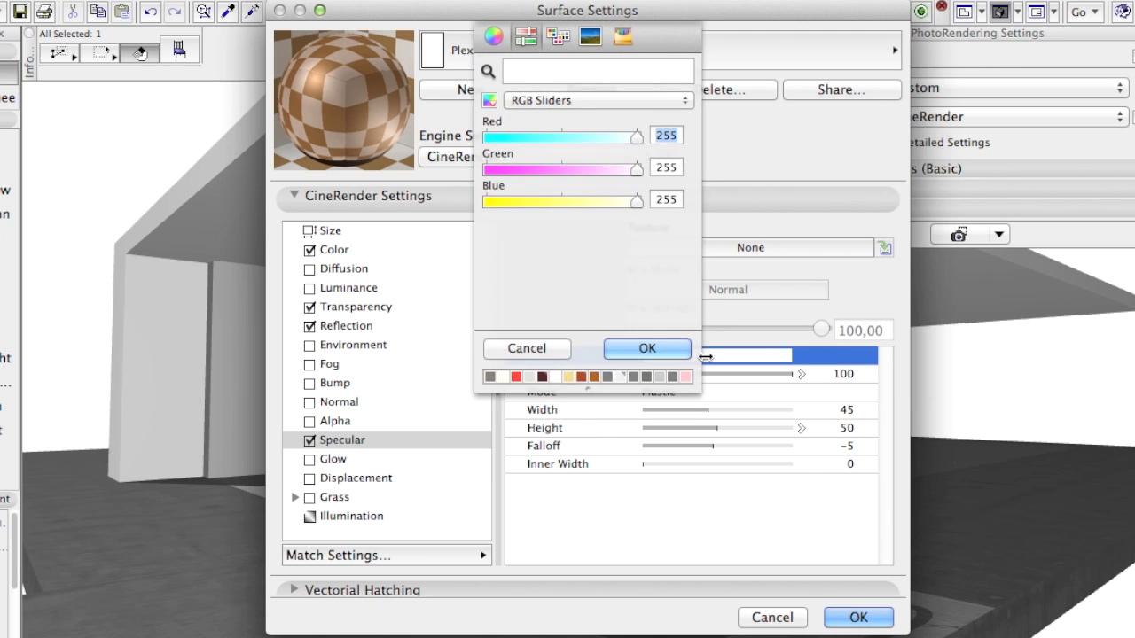
left_click(494, 36)
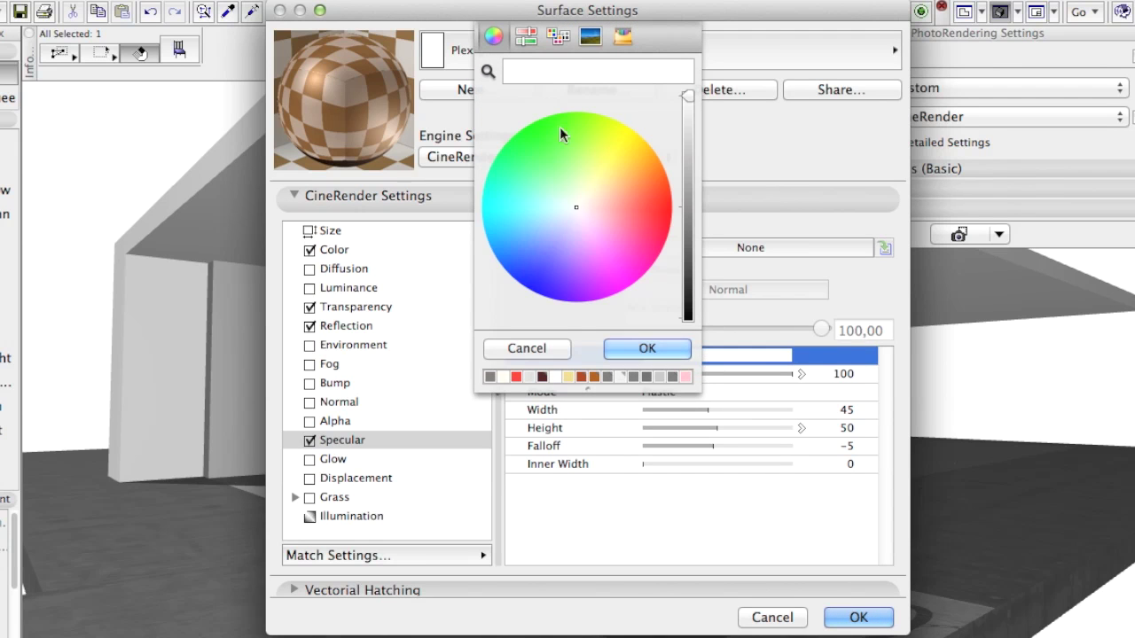
left_click(642, 204)
left_click(650, 348)
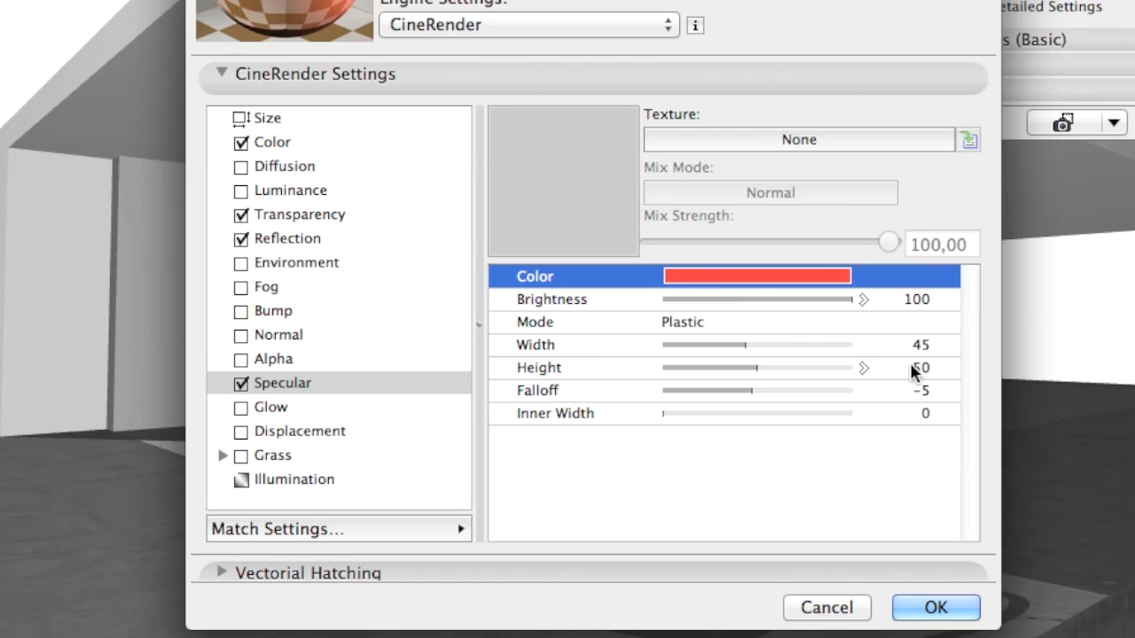
left_click(922, 346)
type("50")
left_click(935, 364)
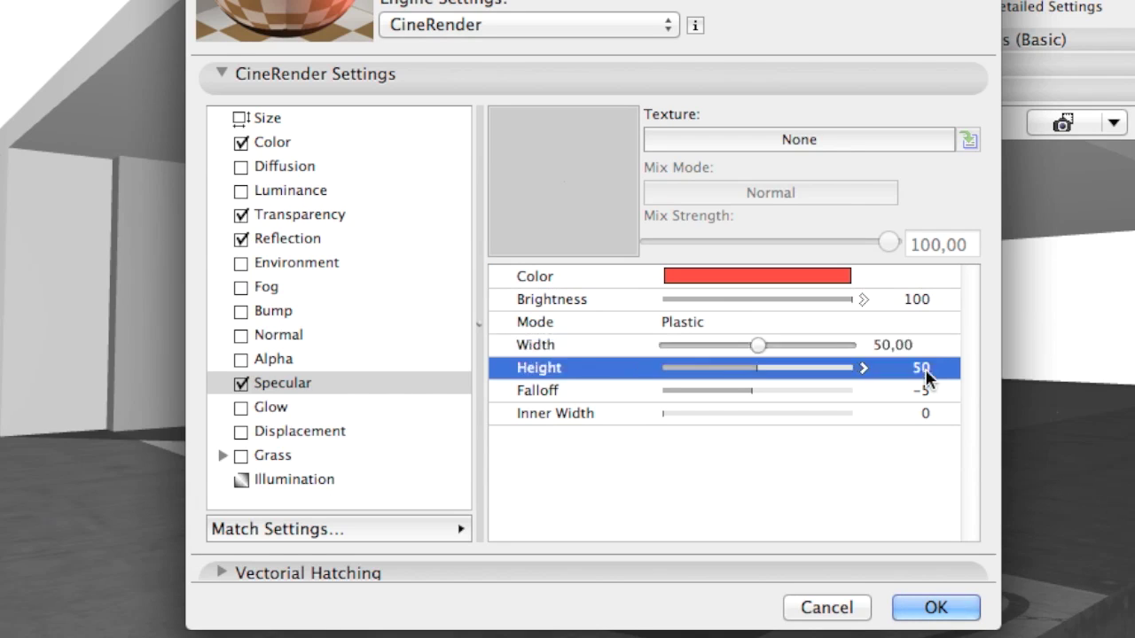
type("65")
key("Tab")
type("5")
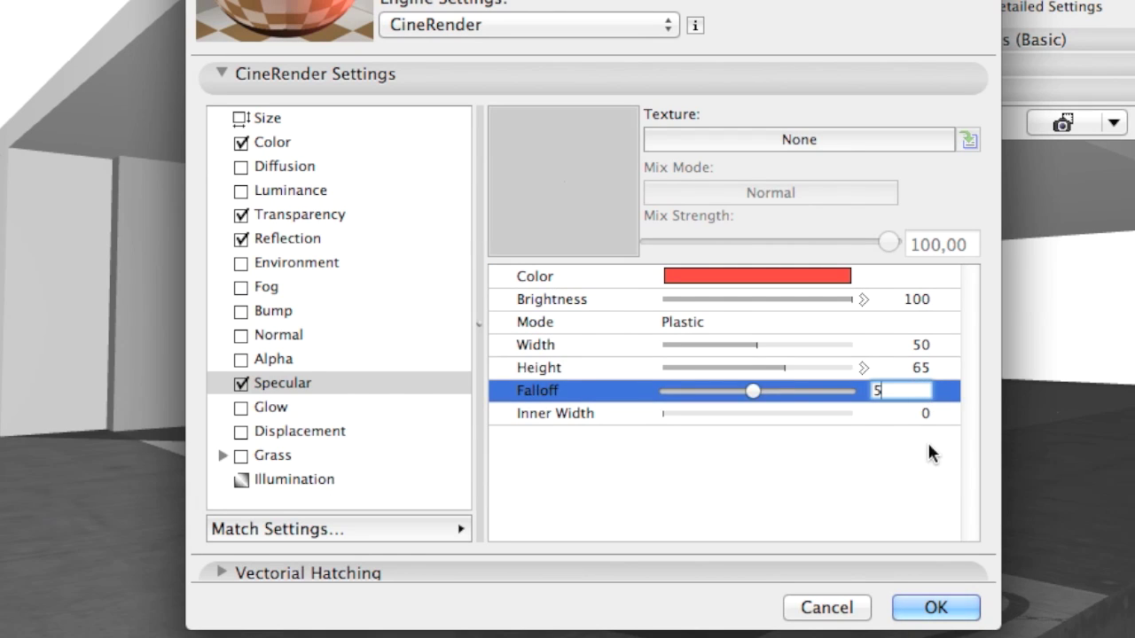
key("Return")
Set the Illumination Diffuse Falloff to -25 and apply the Plexiglass surface changes
left_click(452, 479)
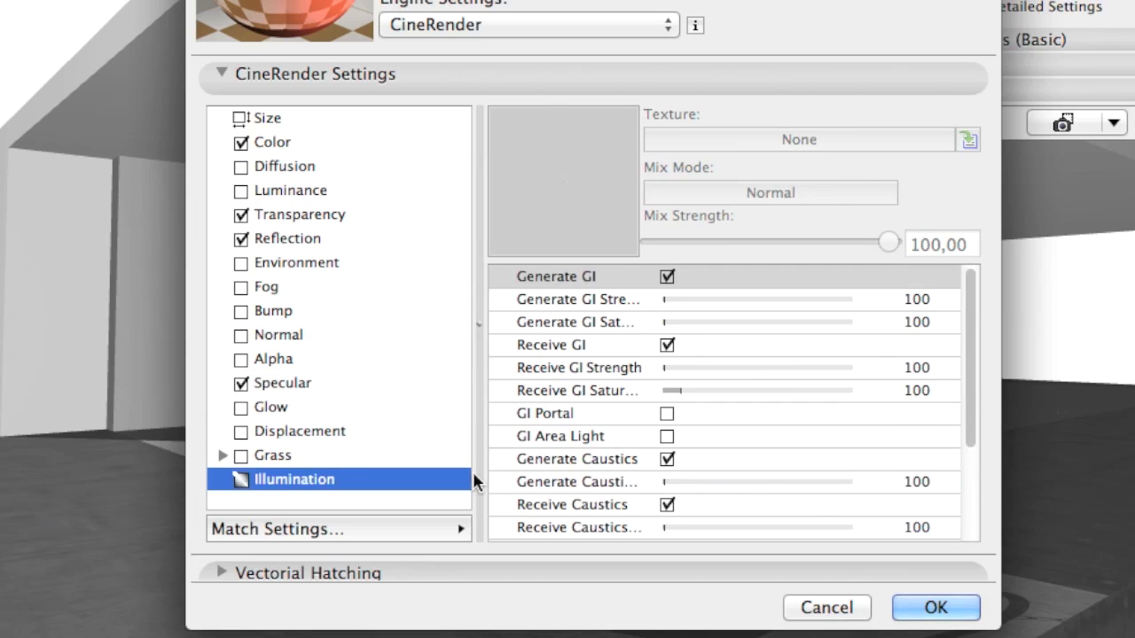
left_click_drag(969, 446, 973, 523)
left_click(928, 484)
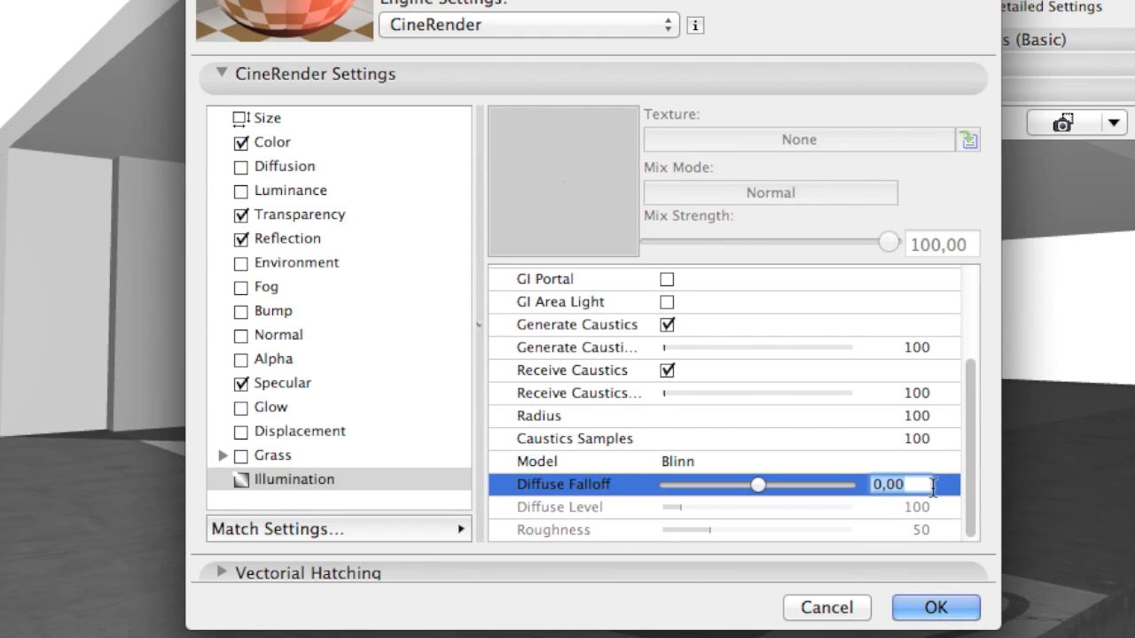
type("-25")
key("Return")
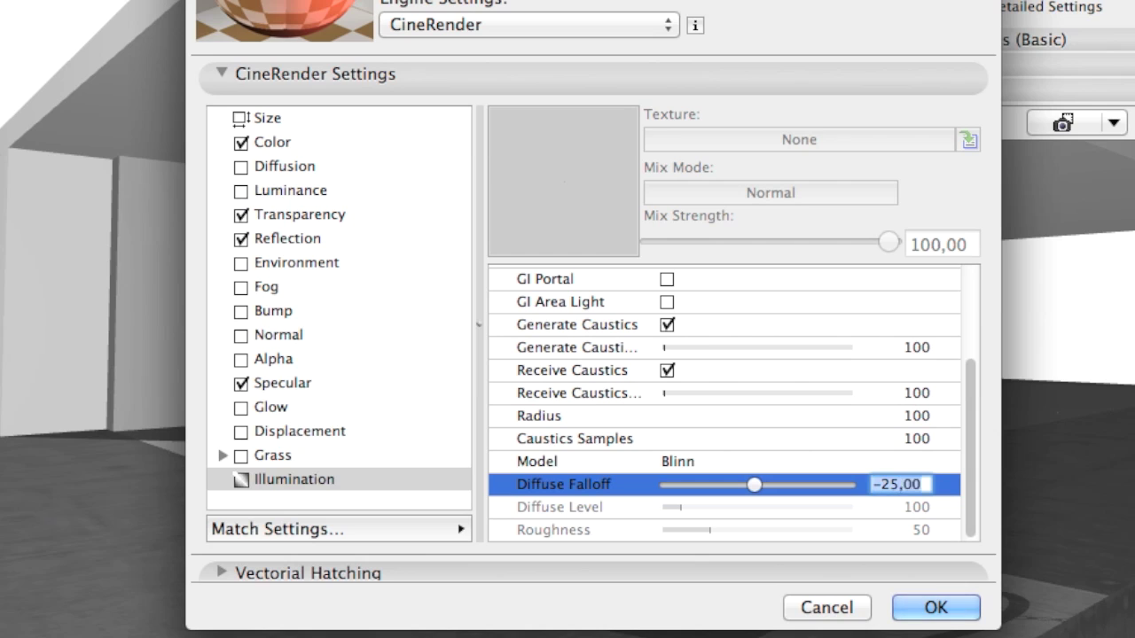
left_click(942, 608)
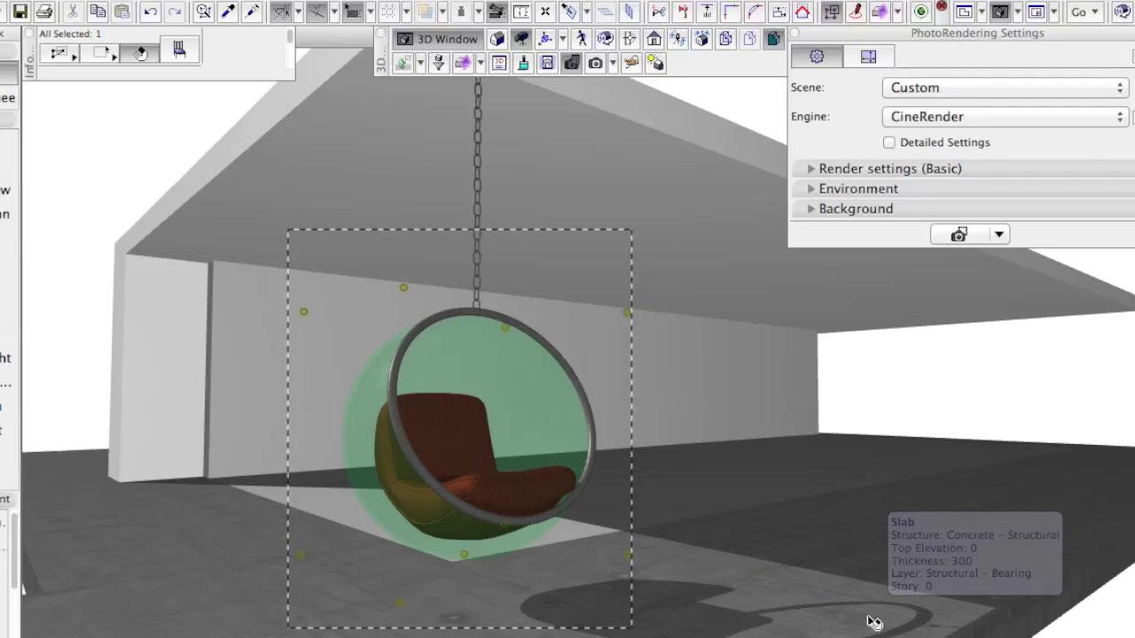
Render the marquee-cropped region around the chair from PhotoRendering Settings
left_click(968, 236)
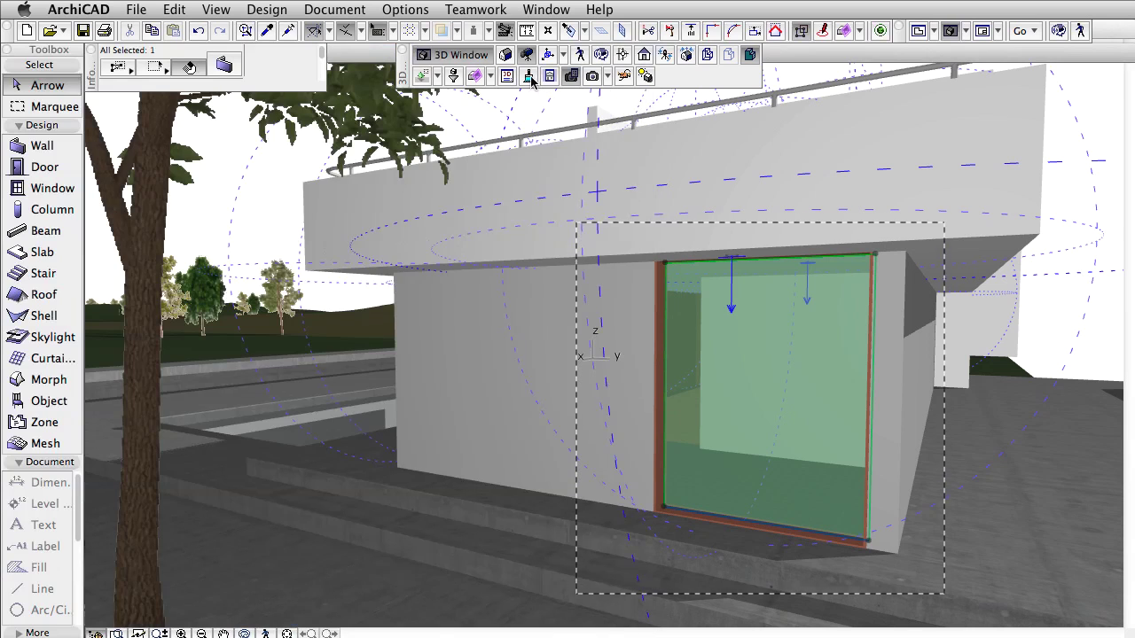
Duplicate the glass wall's Glass – PP surface as a new surface named 'Frosted Glass'
left_click(529, 77)
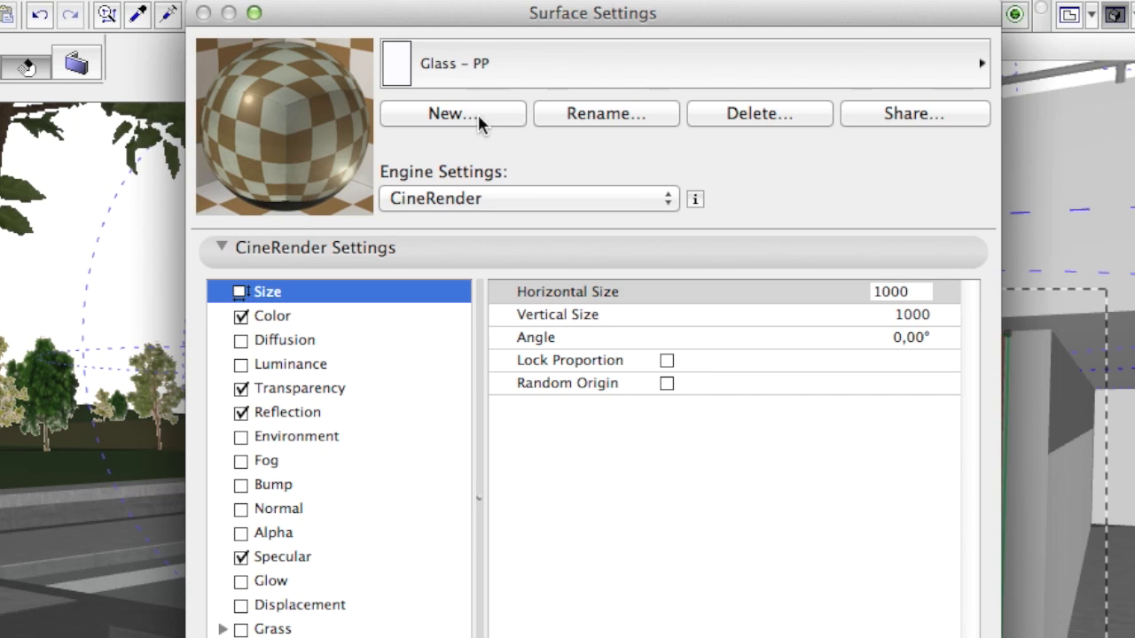
left_click(477, 117)
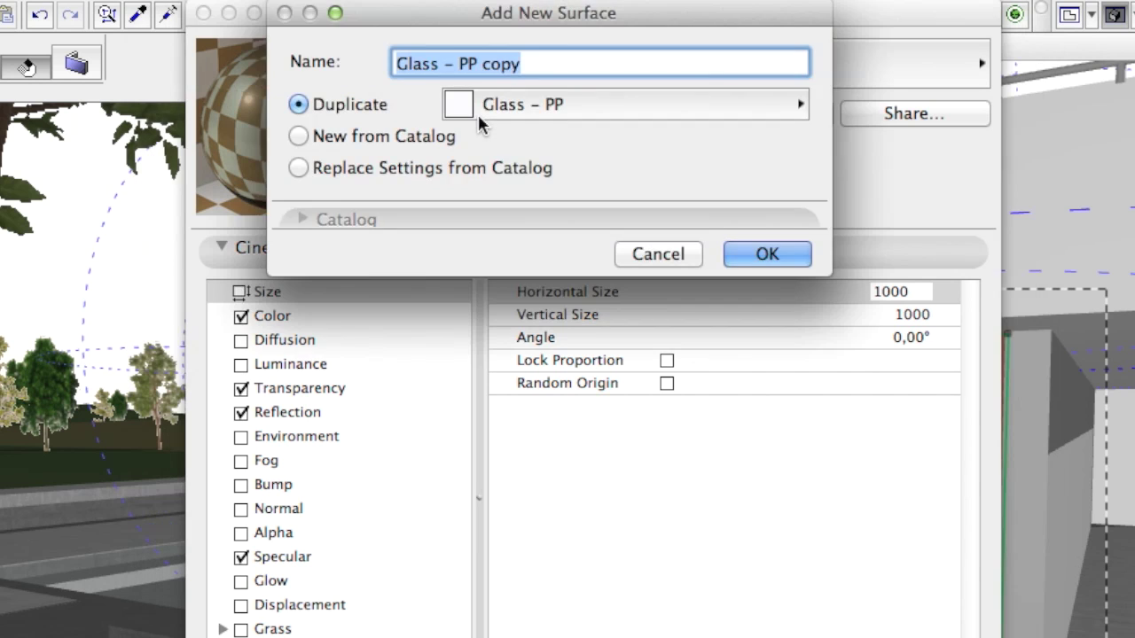
type("Froste")
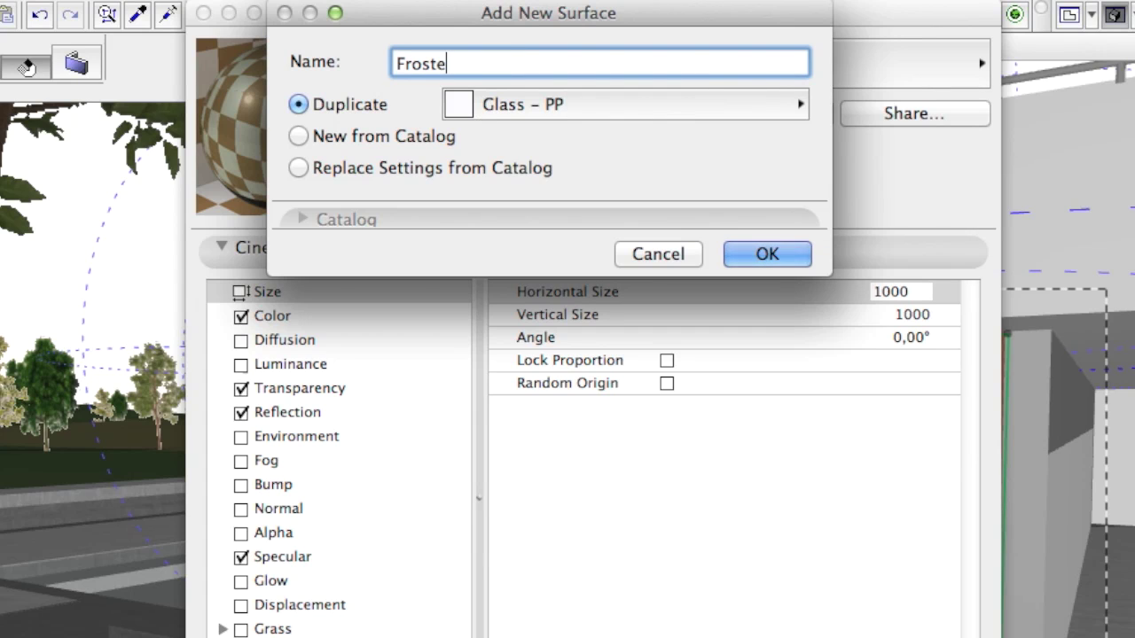
type("d Glass")
left_click(767, 254)
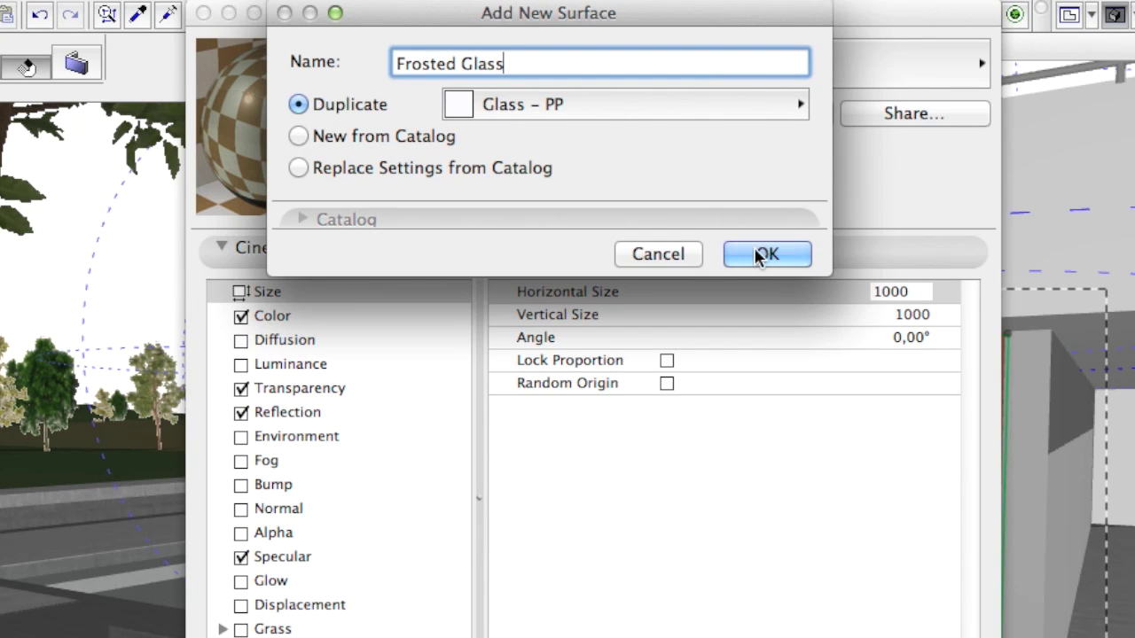
Load C4D settings from chair.c4d and select its glass sand material
left_click(398, 637)
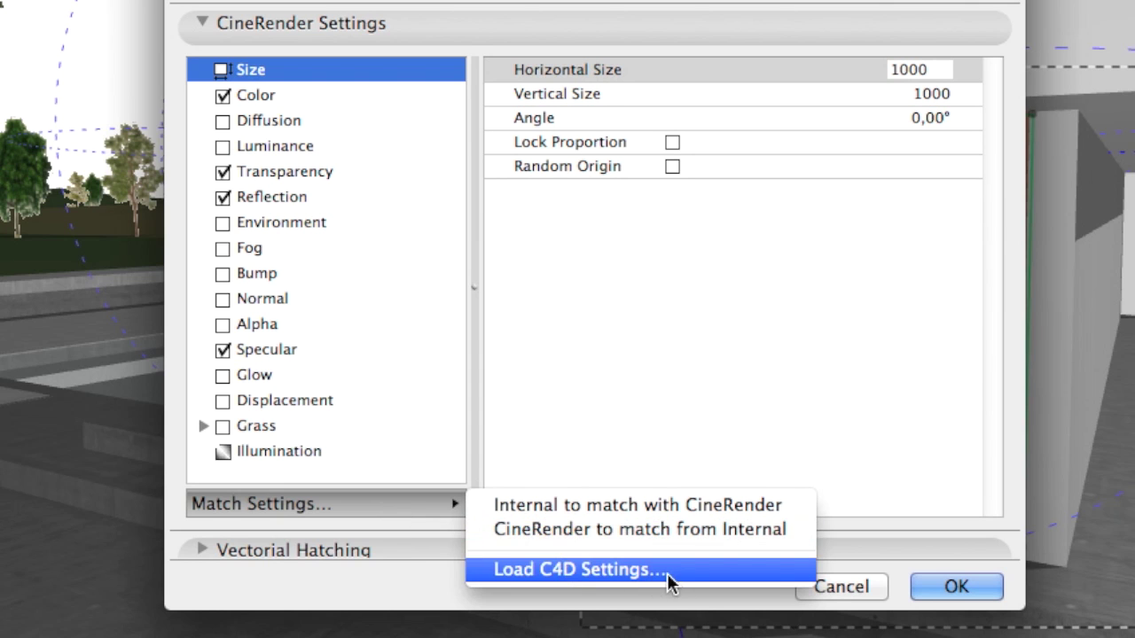
left_click(701, 574)
left_click(650, 19)
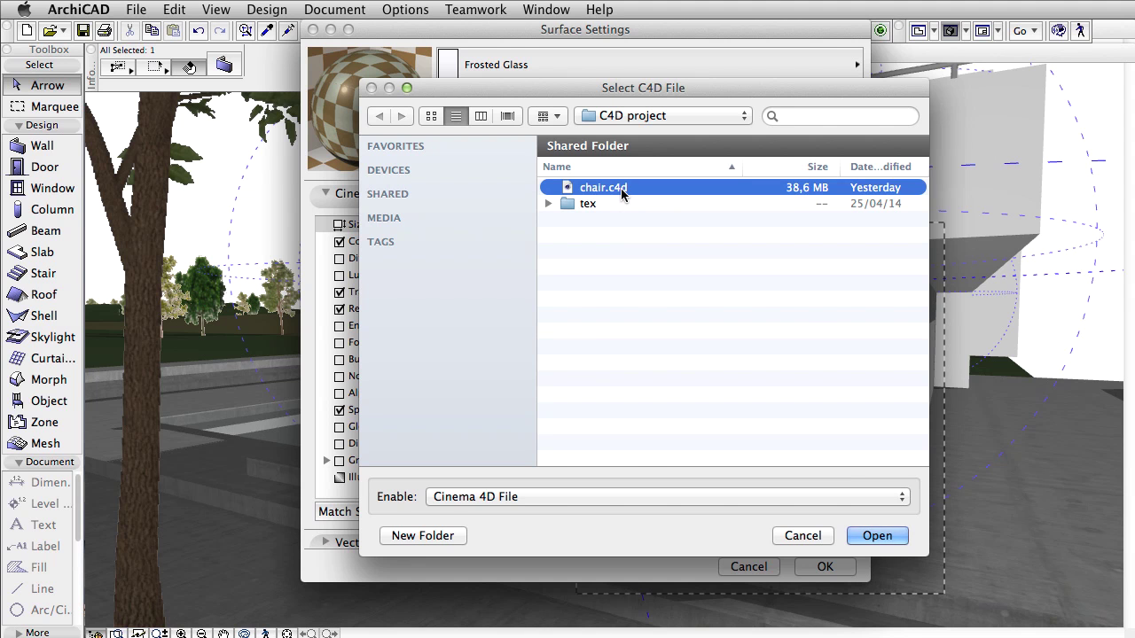
double_click(623, 194)
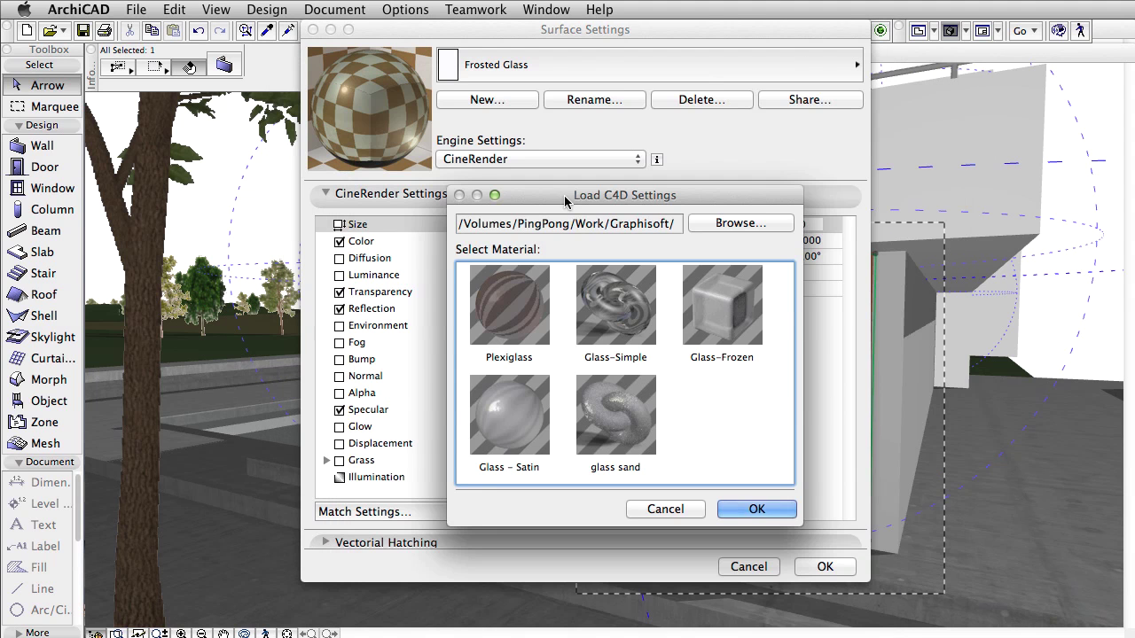
left_click(620, 420)
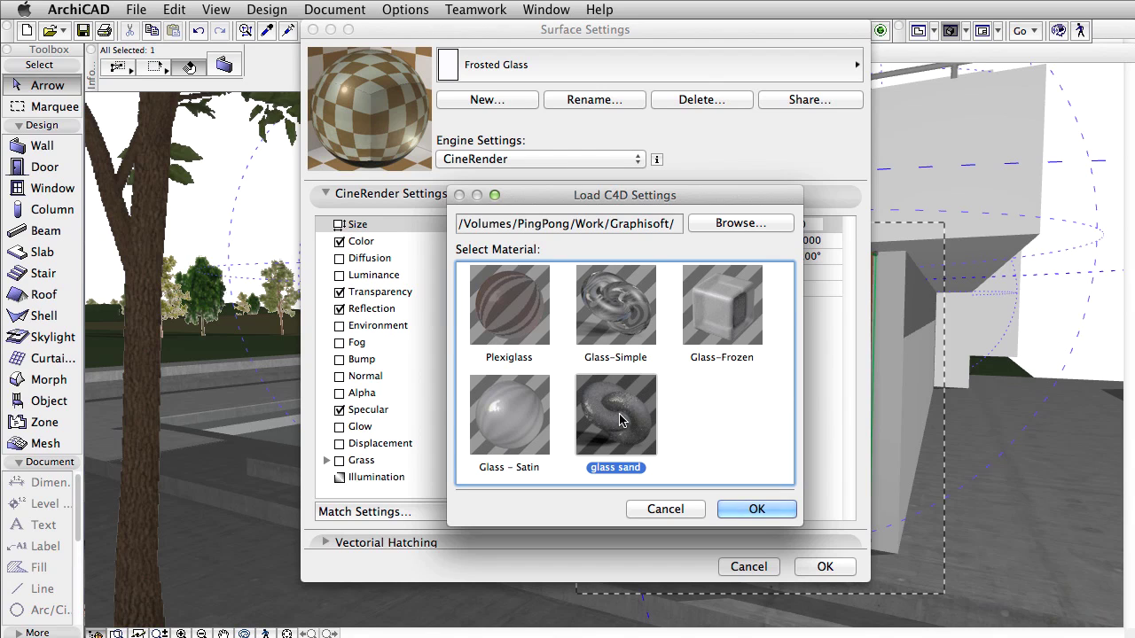
Import glass sand into Frosted Glass and check its 200/200/205 colour
left_click(786, 510)
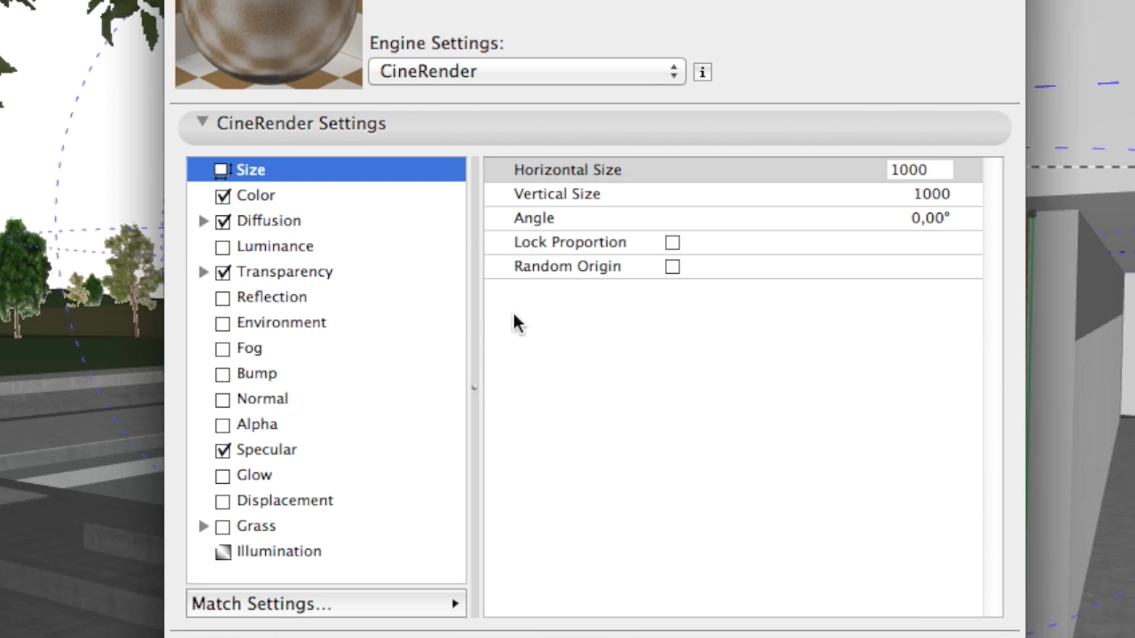
left_click(310, 196)
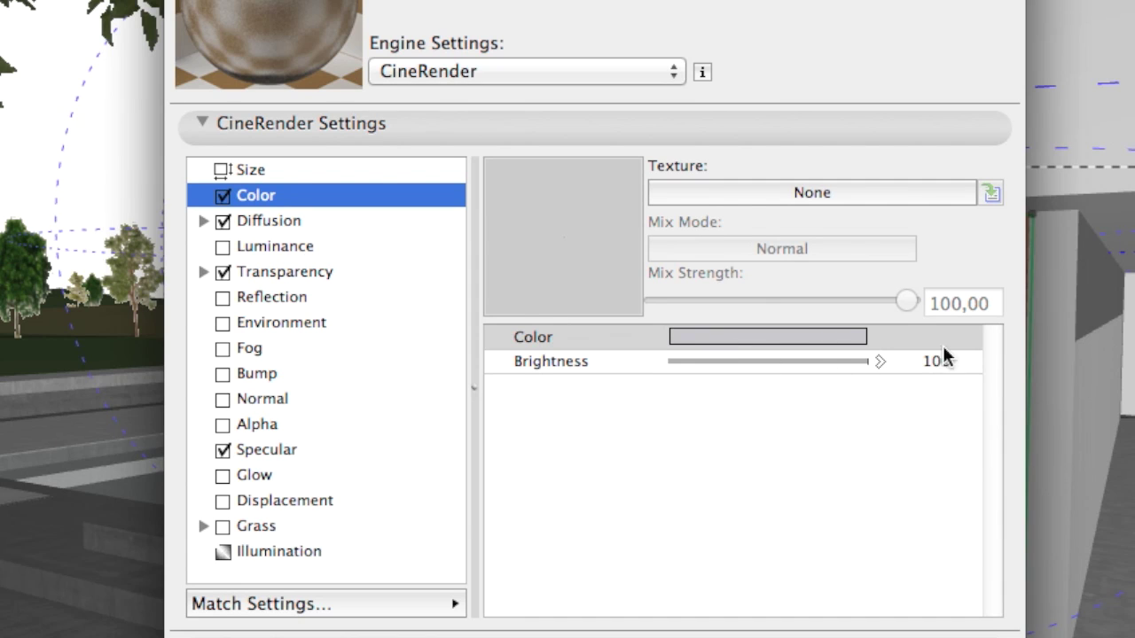
left_click(834, 337)
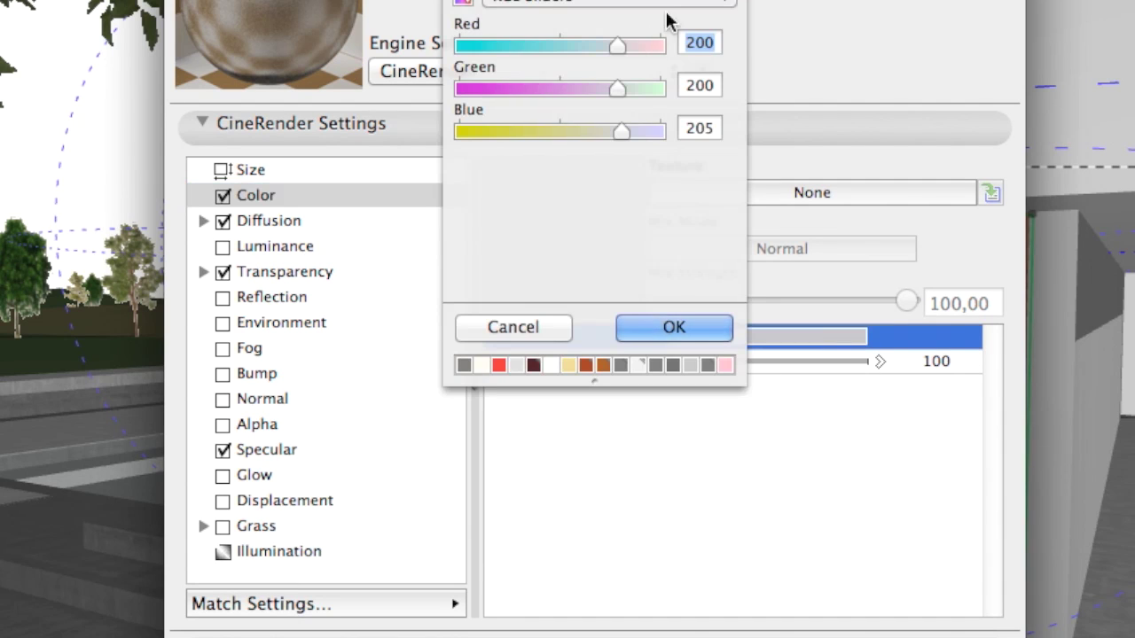
left_click(674, 327)
Inspect the Diffusion channel's Turbulence Noise texture parameters
left_click(325, 221)
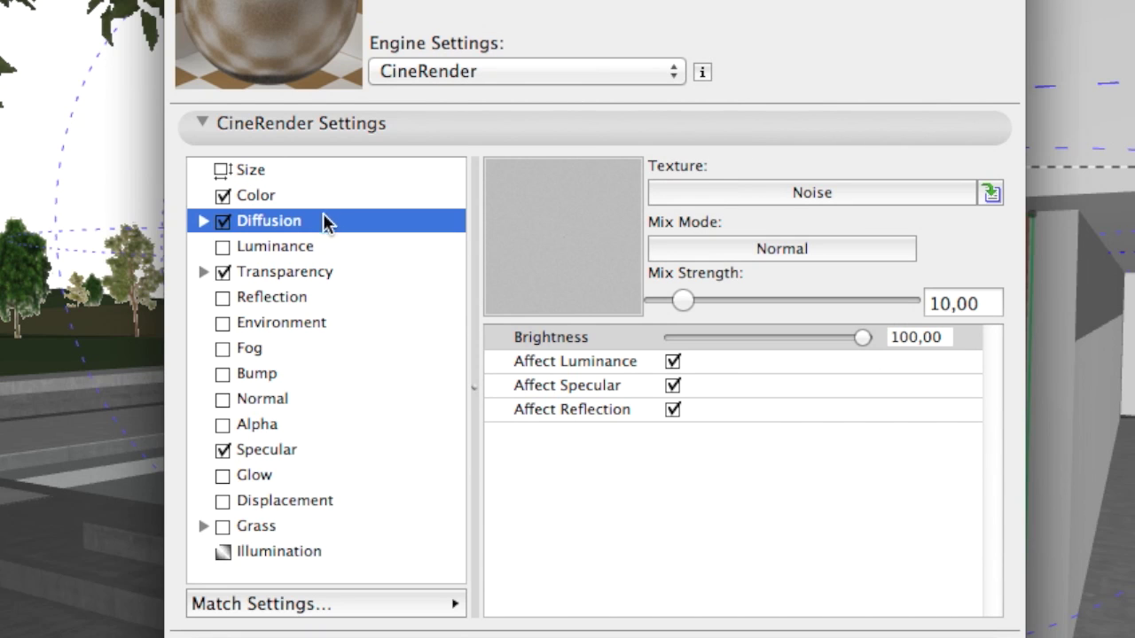
left_click(204, 222)
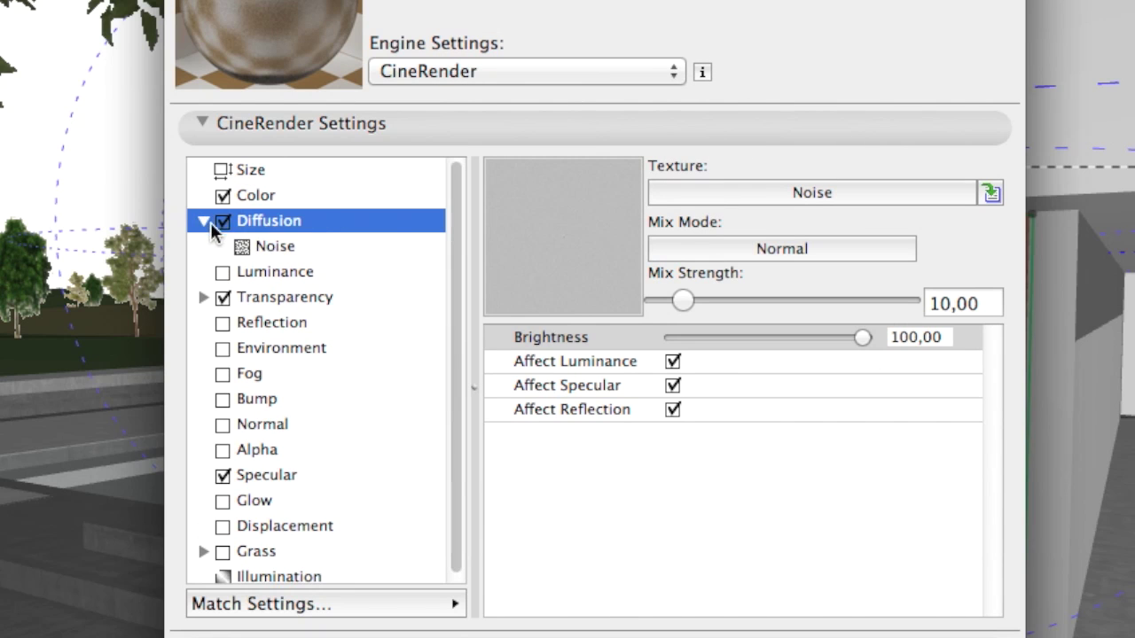
left_click(282, 249)
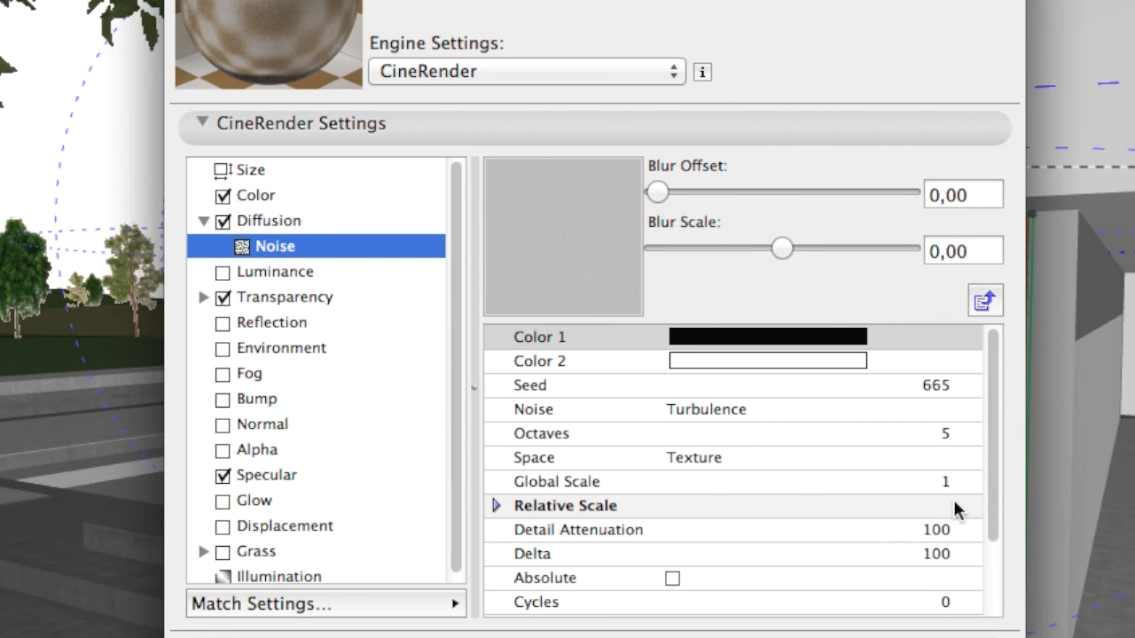
mouse_move(993, 441)
left_mouse_down()
mouse_move(993, 515)
mouse_move(998, 421)
left_mouse_up()
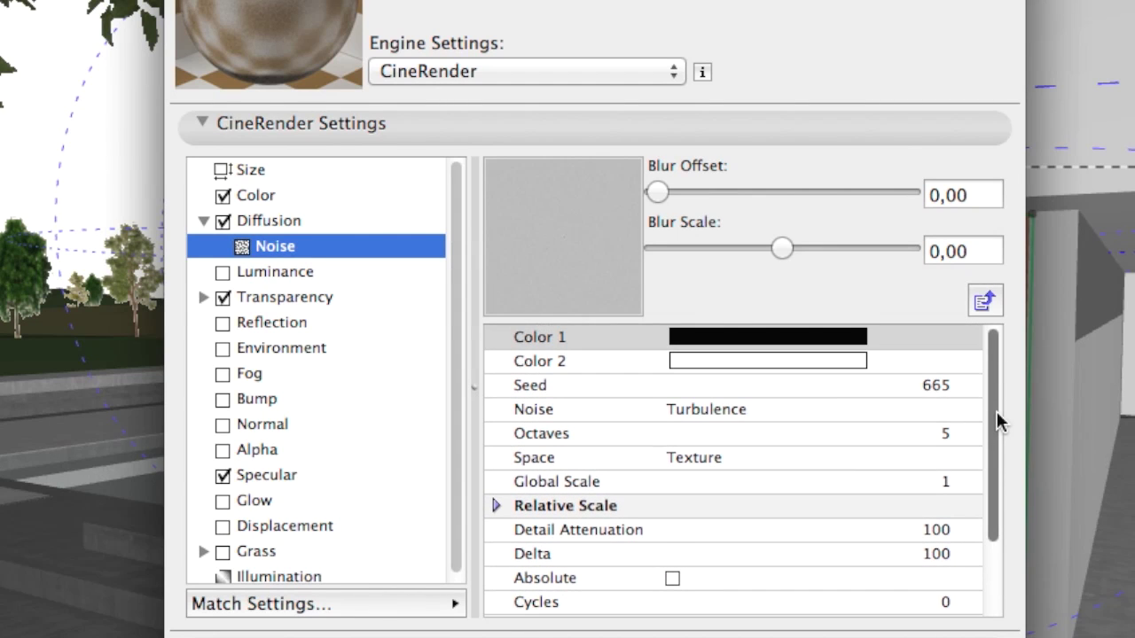
left_click(812, 411)
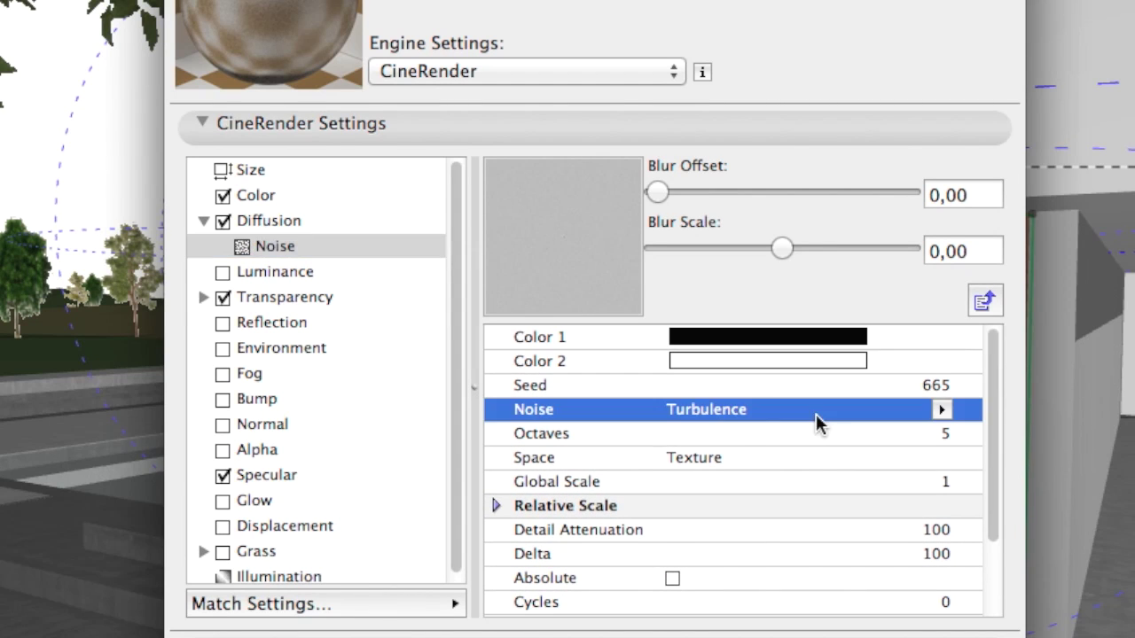
Show the Noise texture nested under Frosted Glass's Transparency channel
left_click(304, 299)
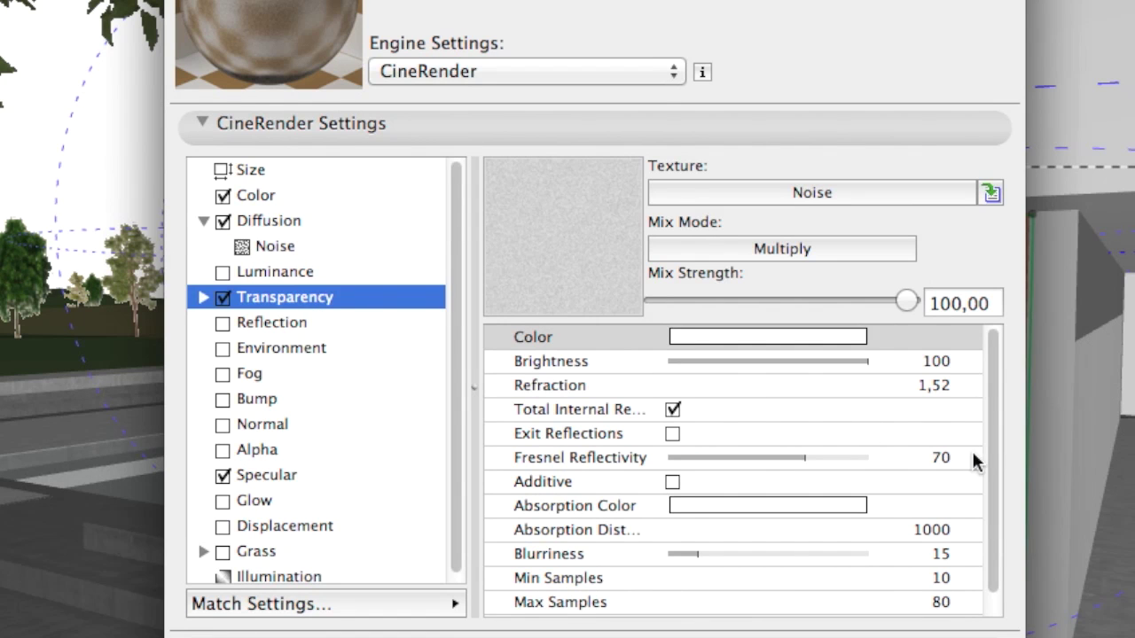
scroll(1000, 479, "down", 1)
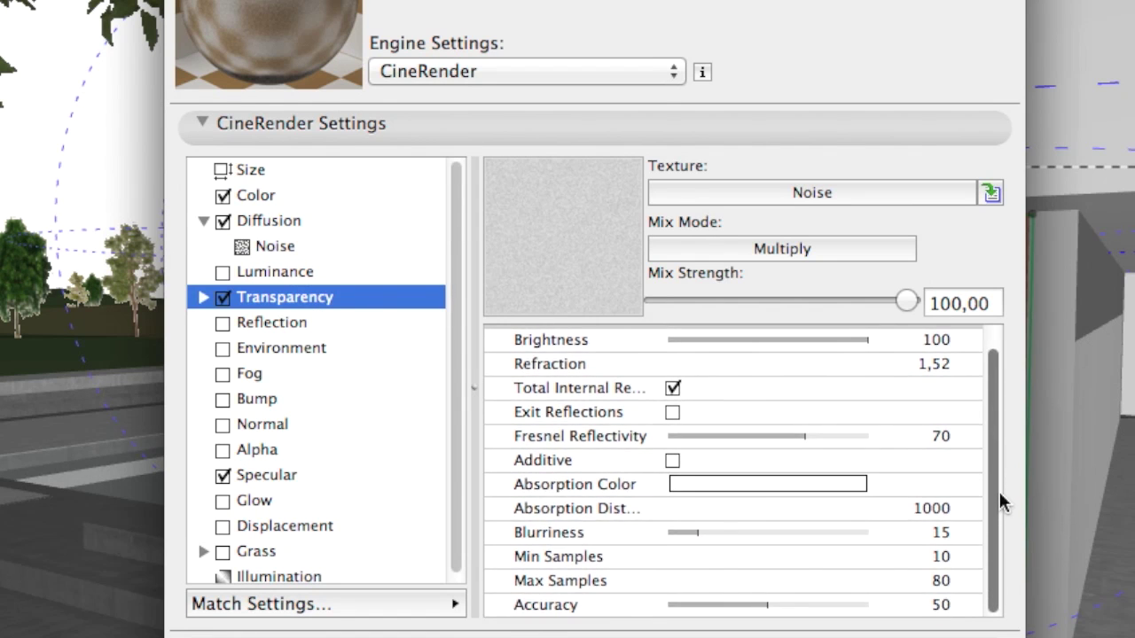
scroll(1000, 475, "up", 1)
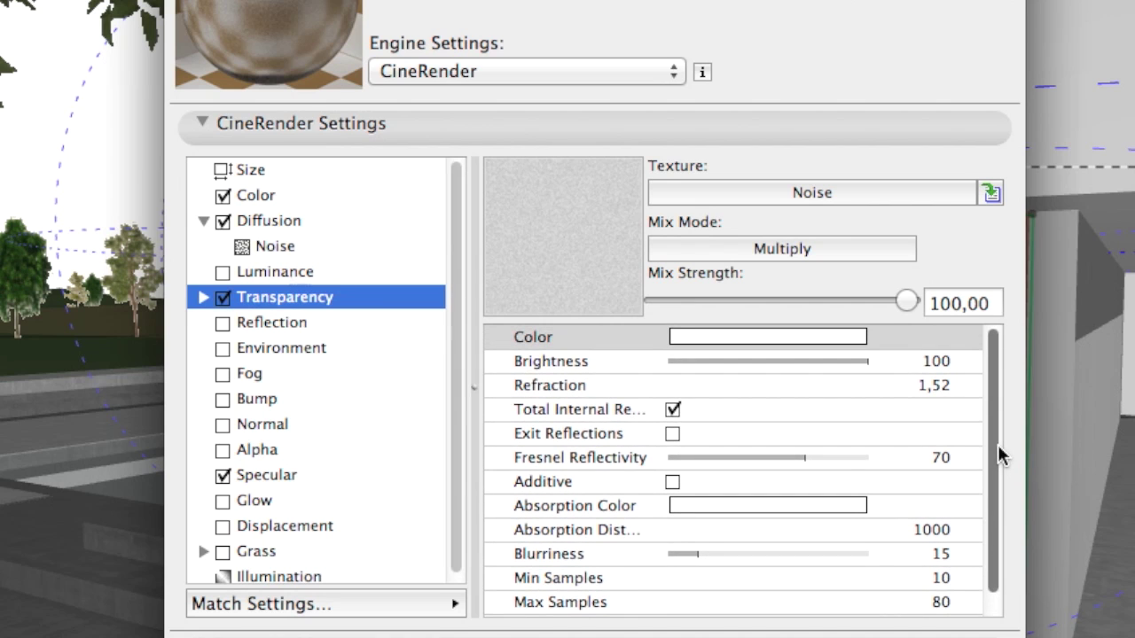
left_click(206, 298)
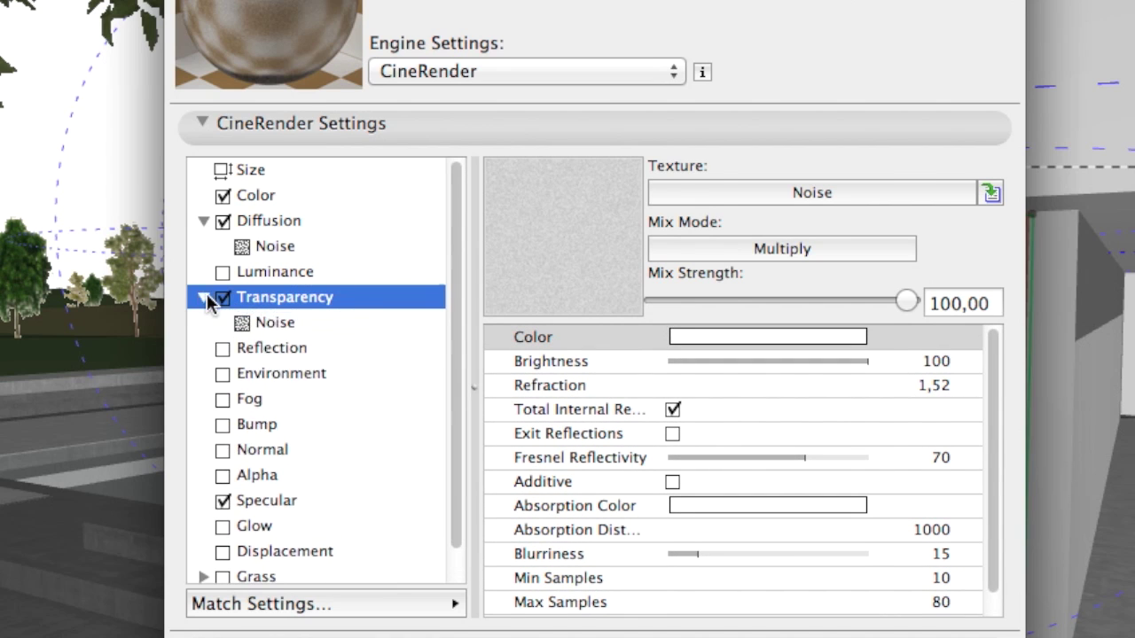
left_click(297, 324)
Check the Noise colours (grey 143, white 255) and Relative Scale values without changing anything
left_click(719, 339)
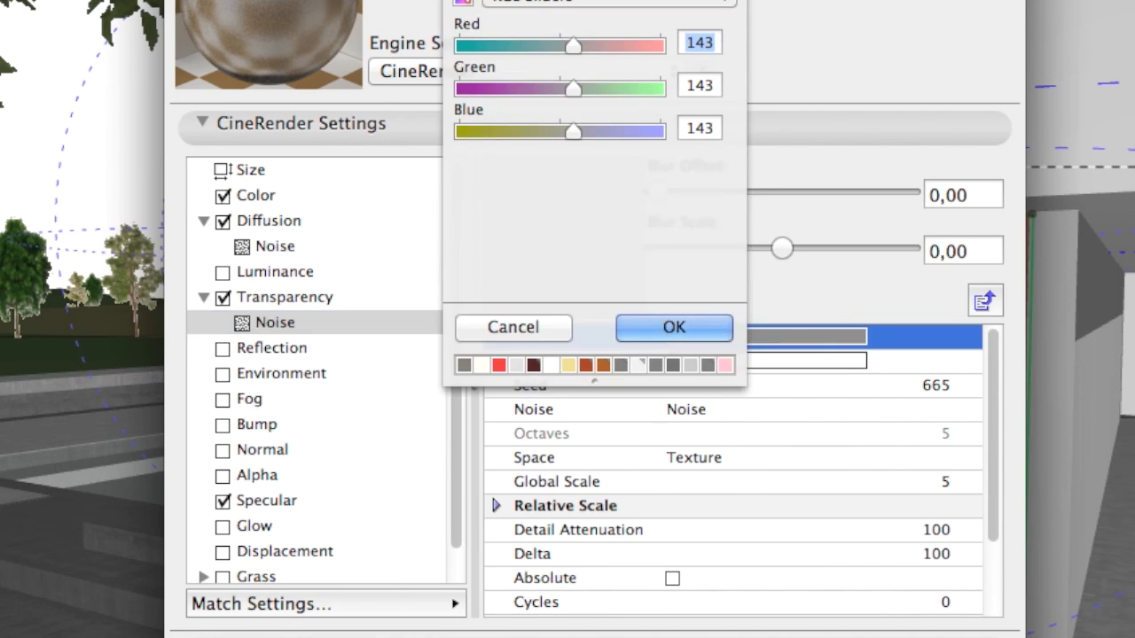
left_click(572, 328)
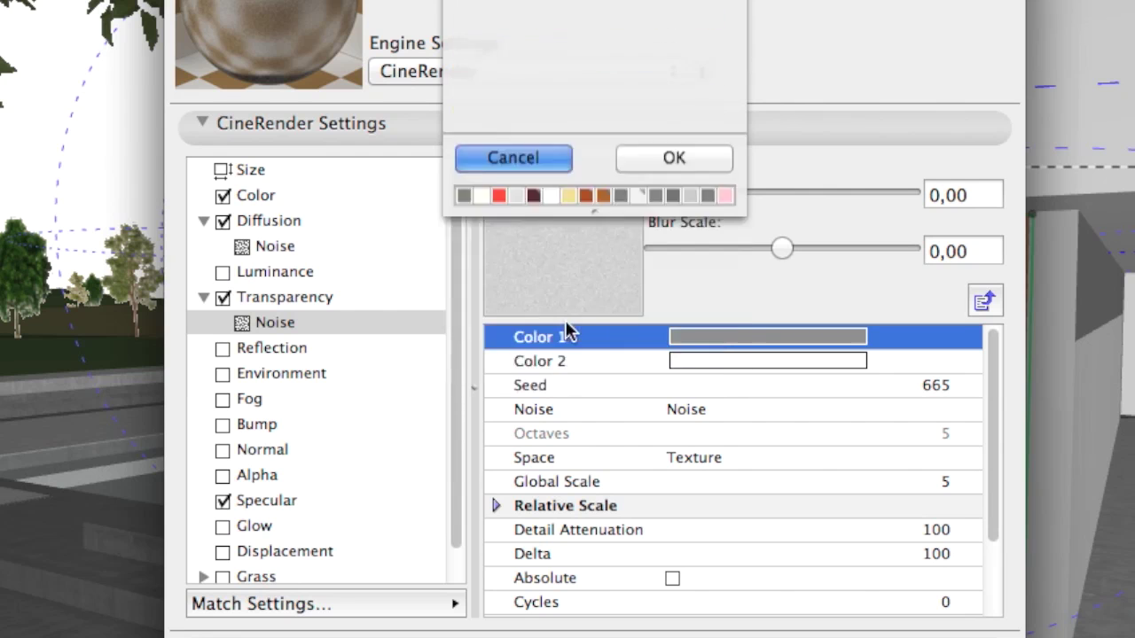
left_click(706, 362)
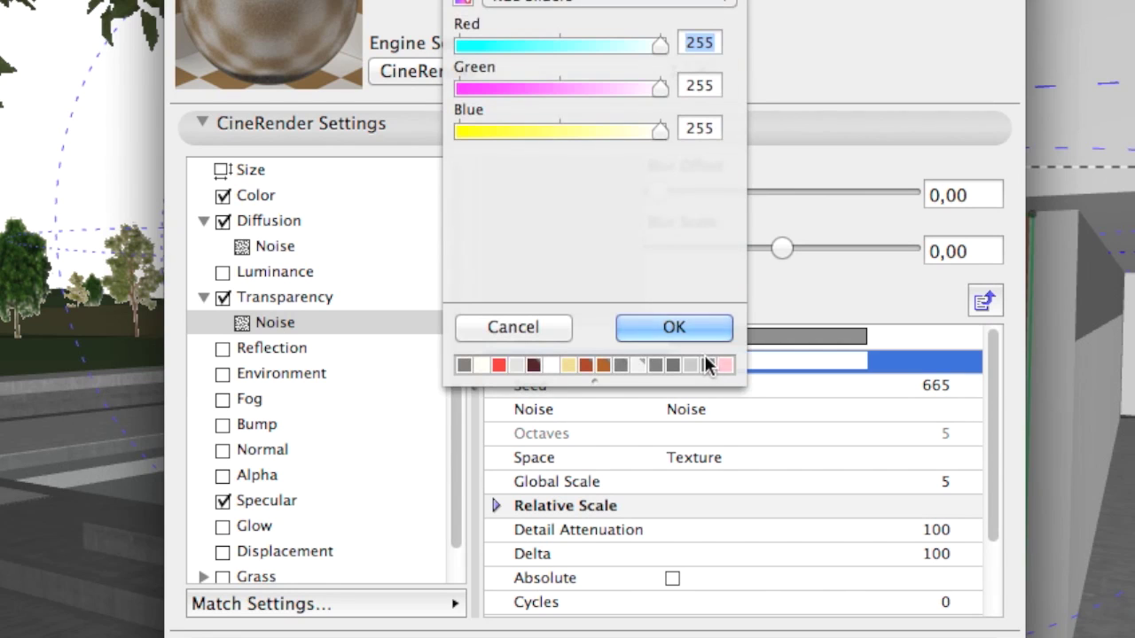
left_click(557, 335)
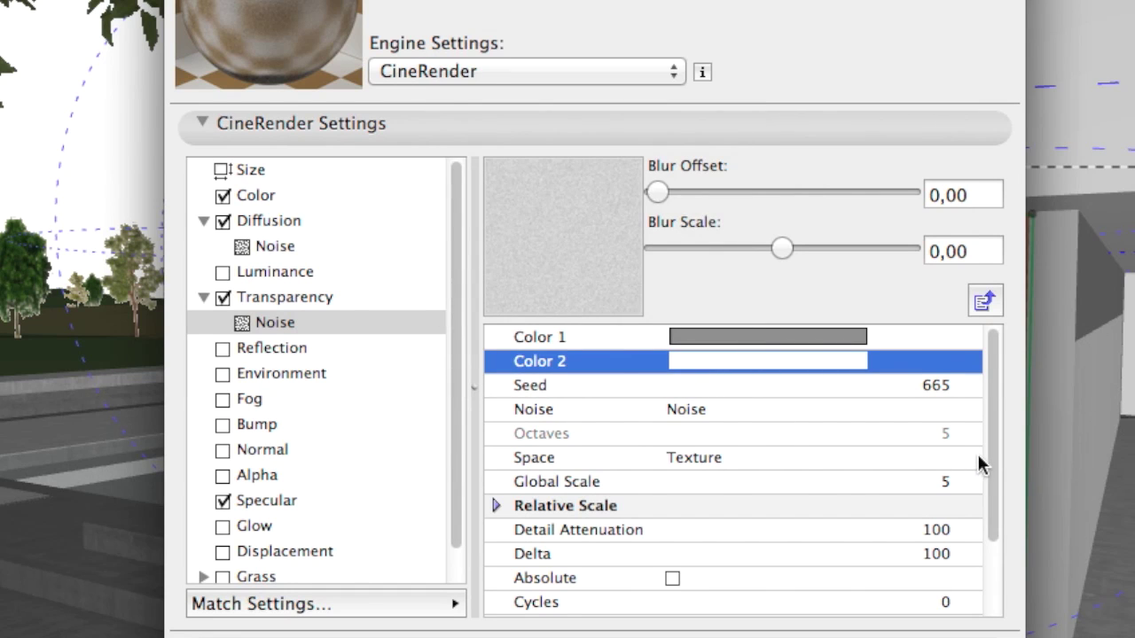
left_click_drag(994, 449, 994, 529)
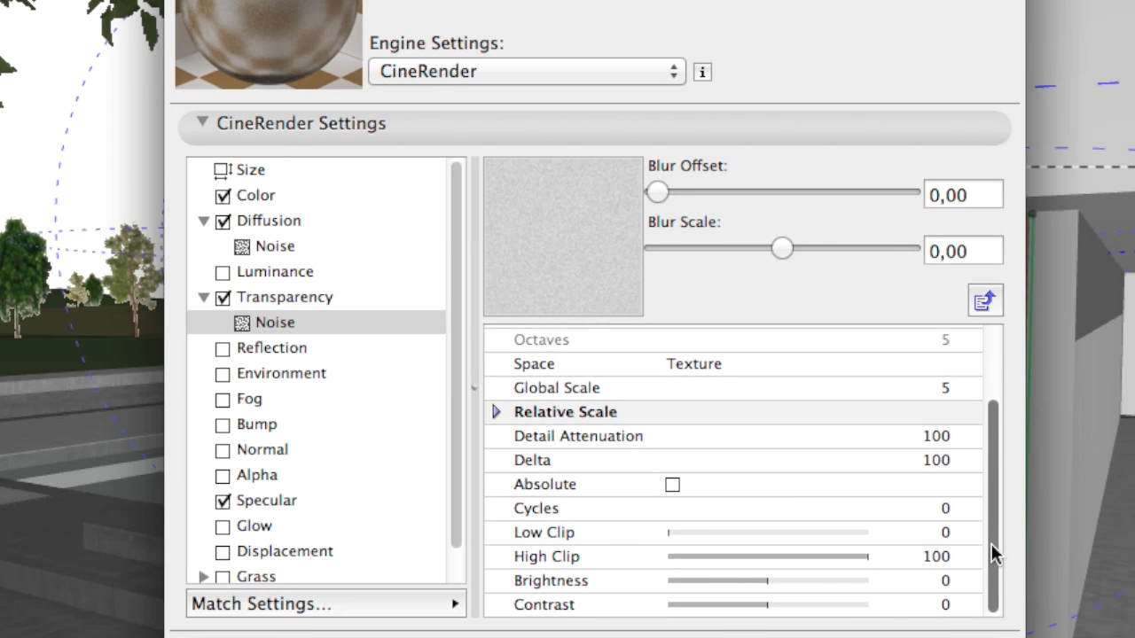
left_click(495, 412)
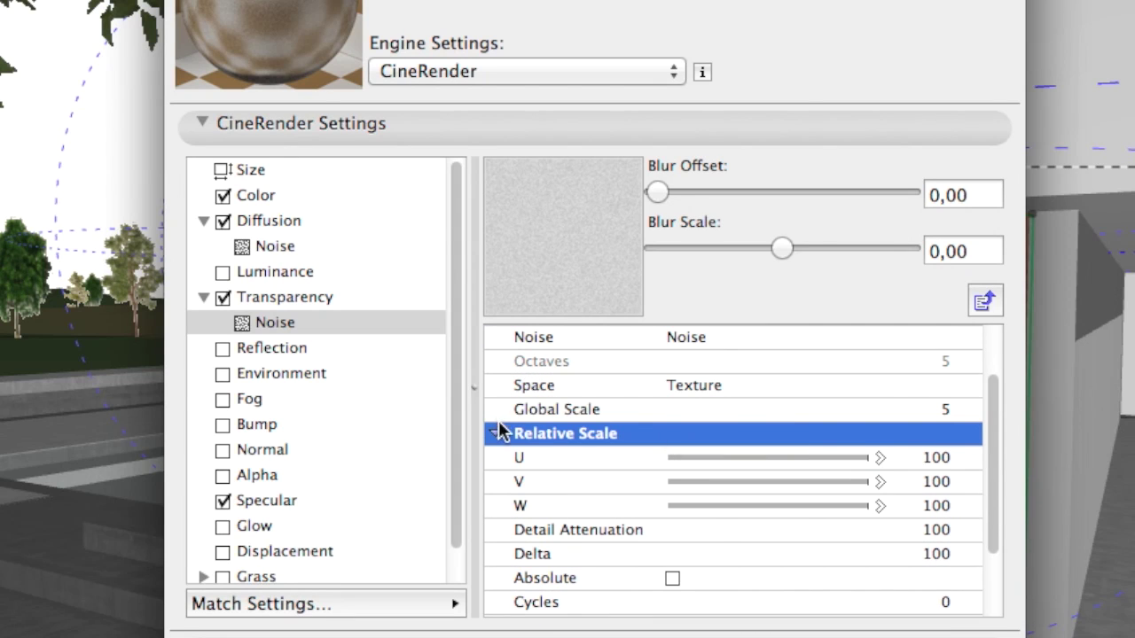
left_click(498, 433)
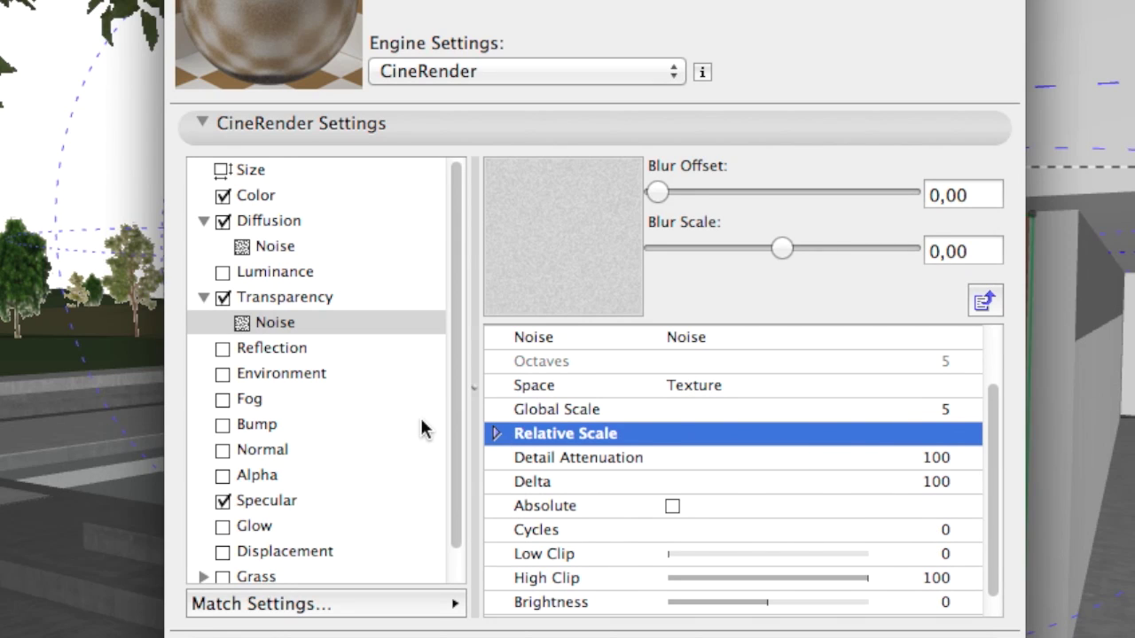
Look over the Specular channel, then the Illumination GI and caustics options (Phong, Diffuse Falloff -25)
left_click(326, 502)
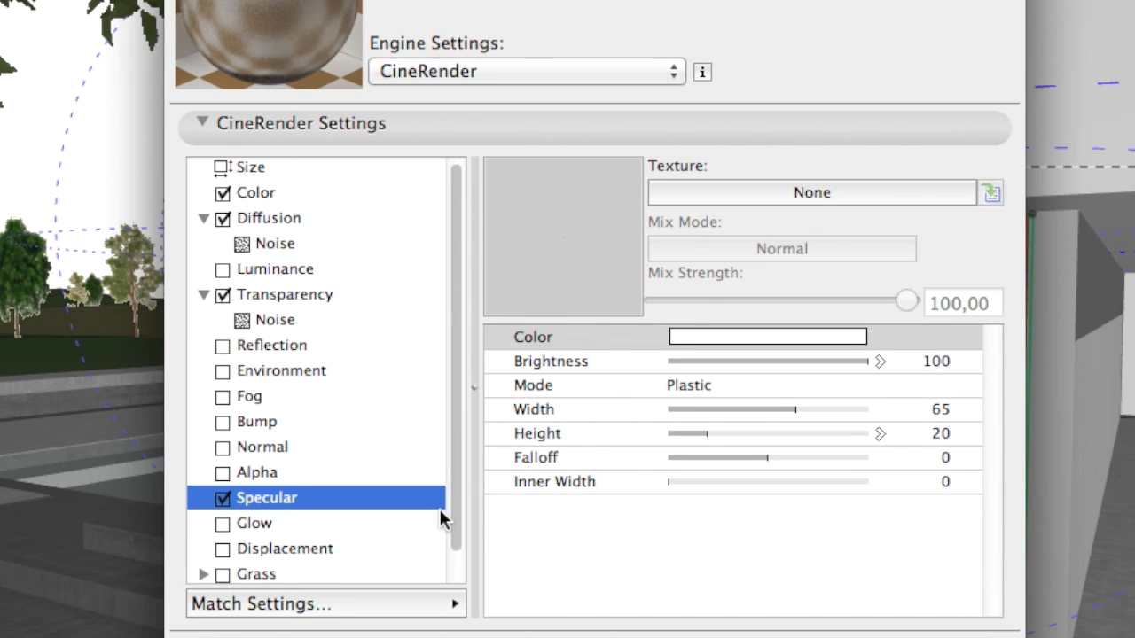
scroll(440, 509, "down", 1)
left_click(285, 570)
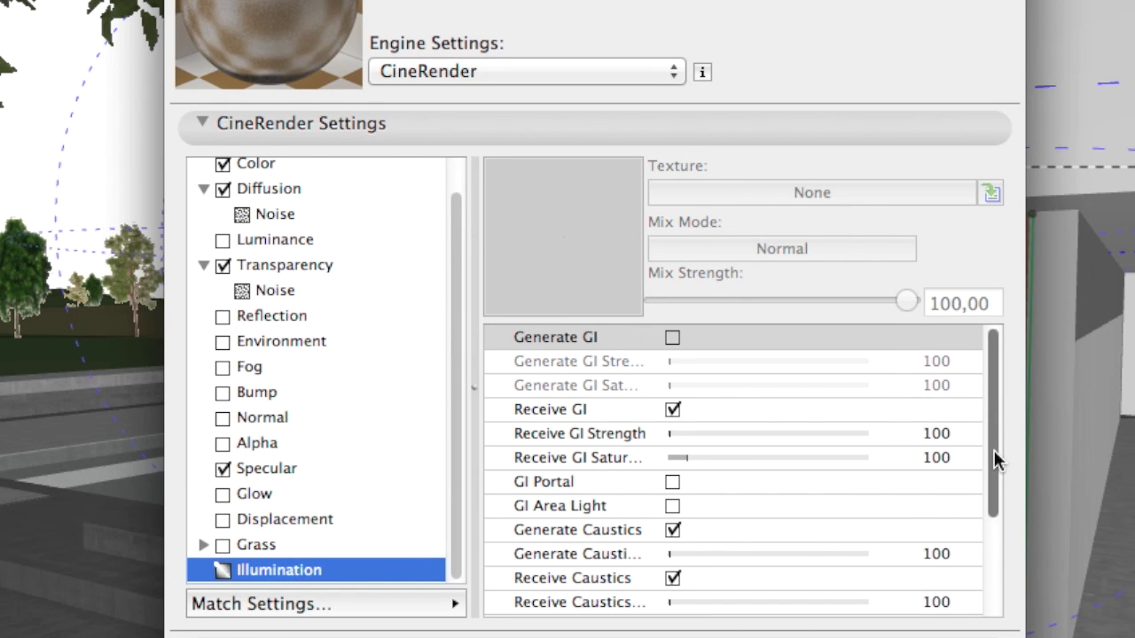
left_click_drag(995, 460, 995, 575)
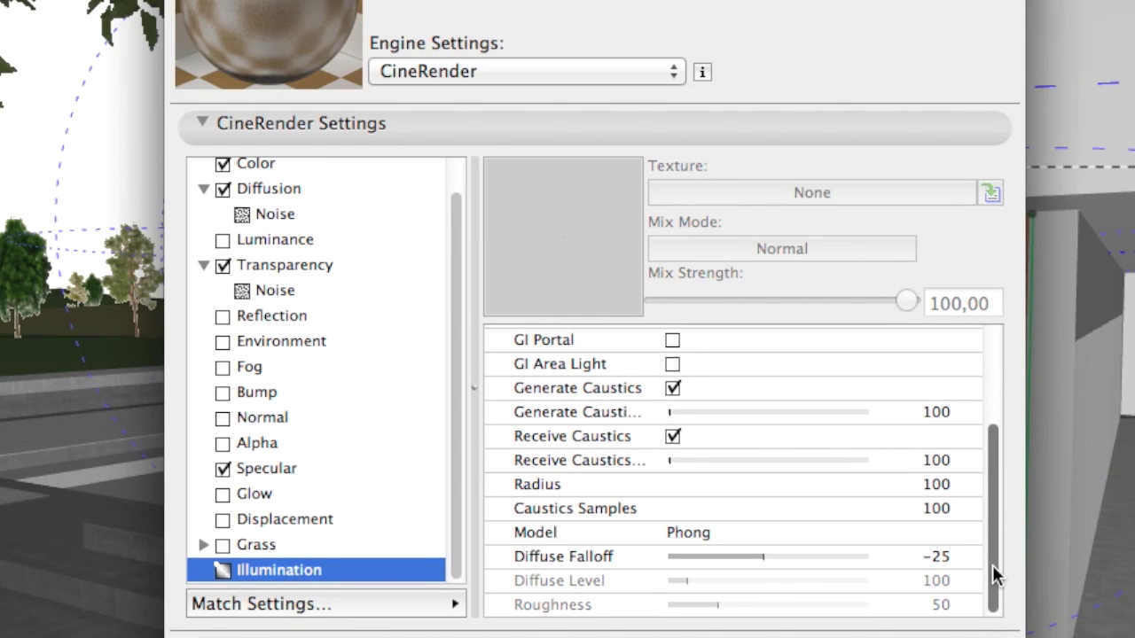